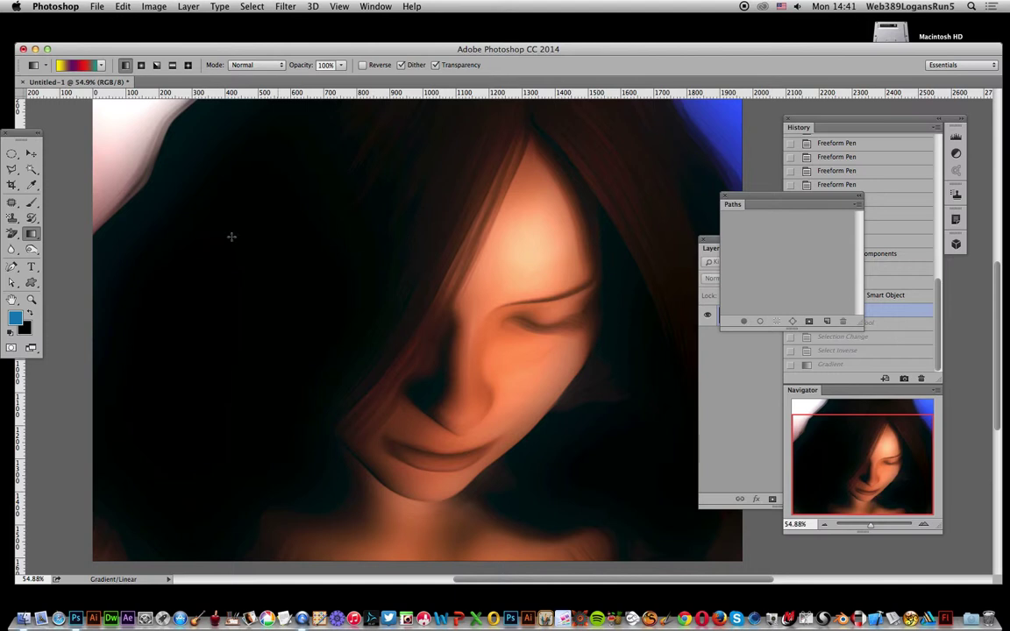
Draw a 1160 × 1192 px blue four-point star shape layer over the woman's face
click(32, 282)
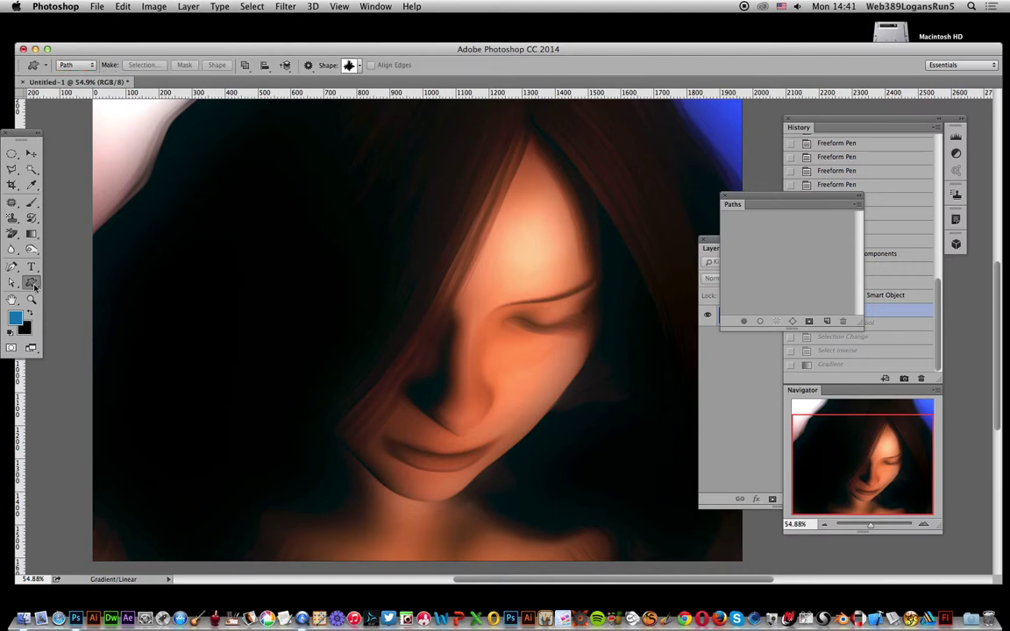
click(76, 65)
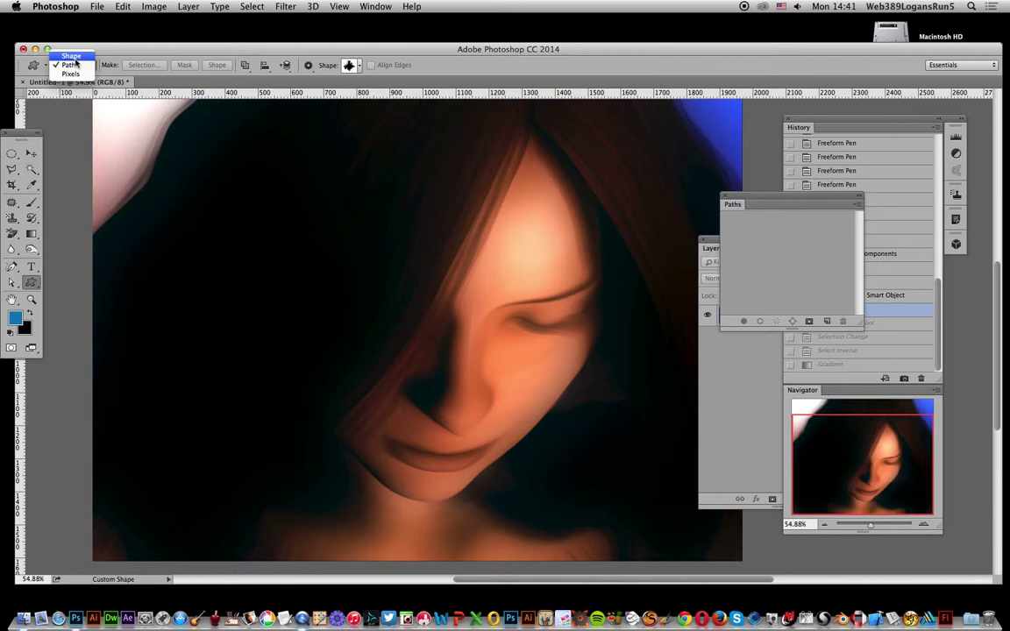
click(71, 56)
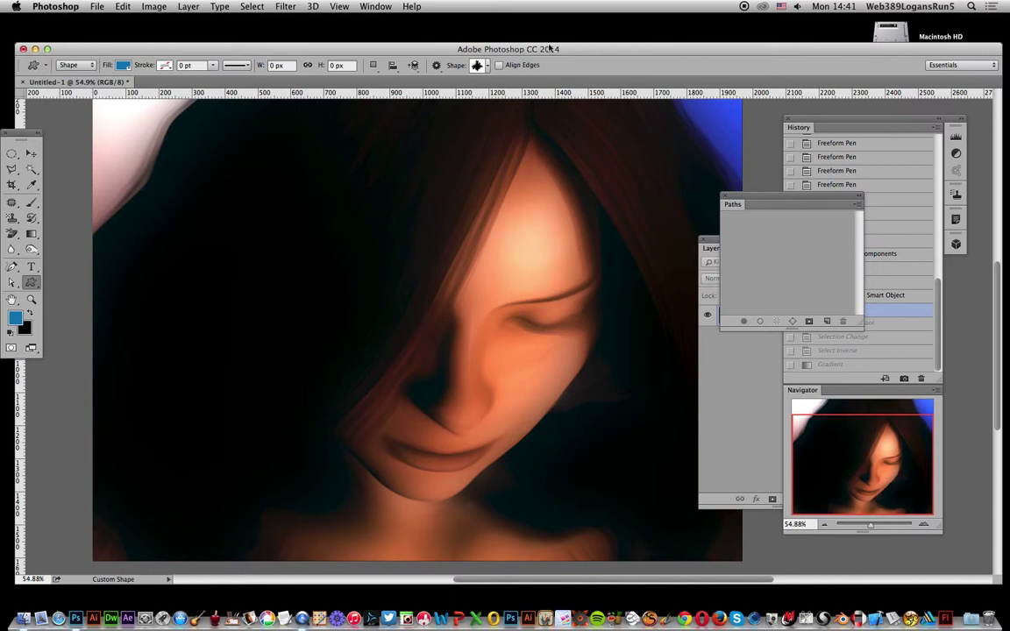
click(486, 66)
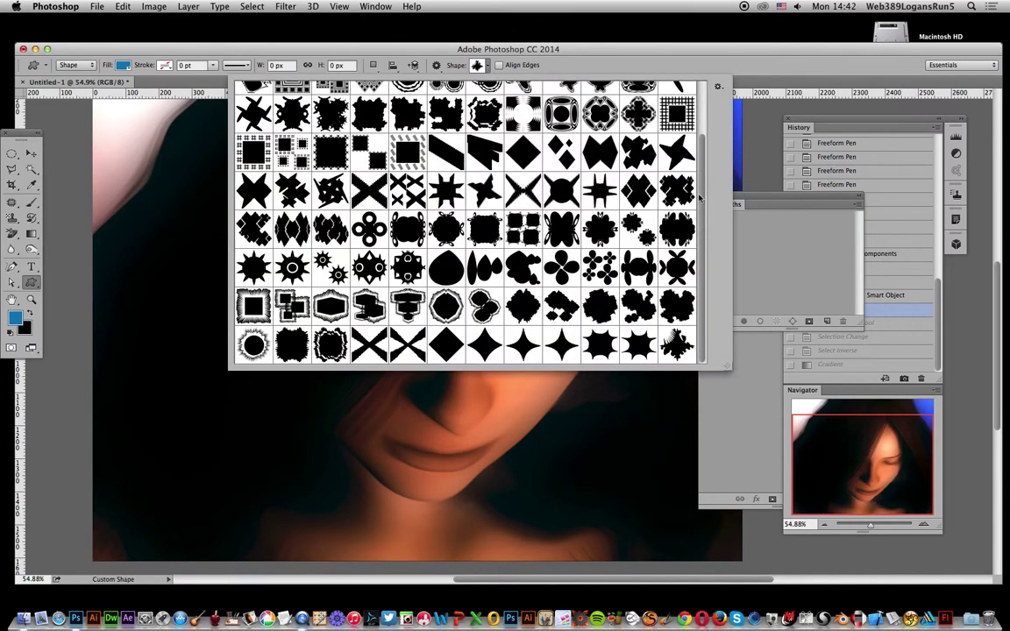
click(523, 345)
click(724, 55)
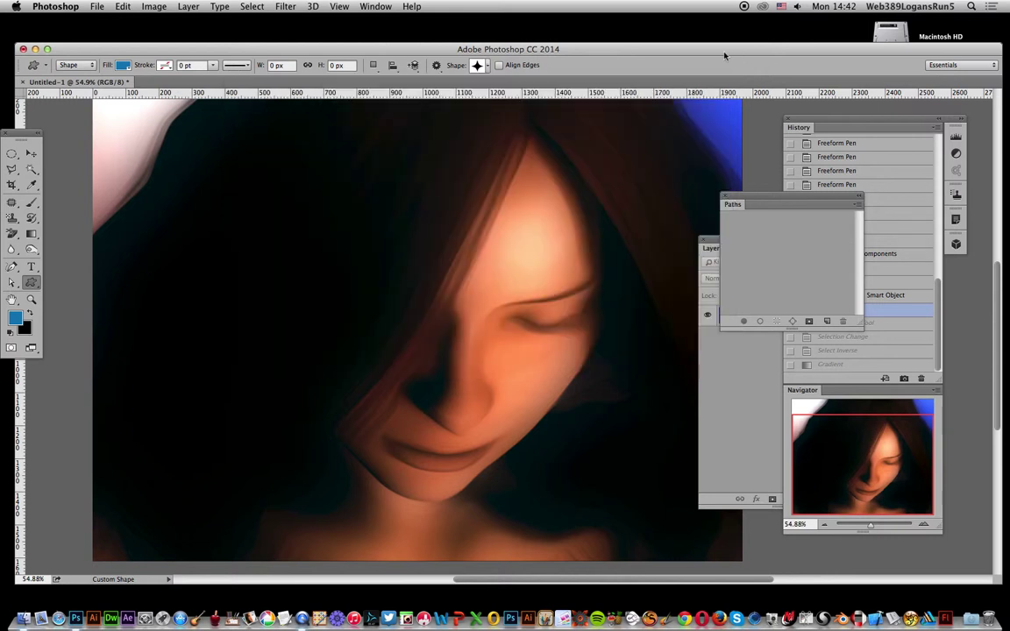
drag(295, 128, 672, 516)
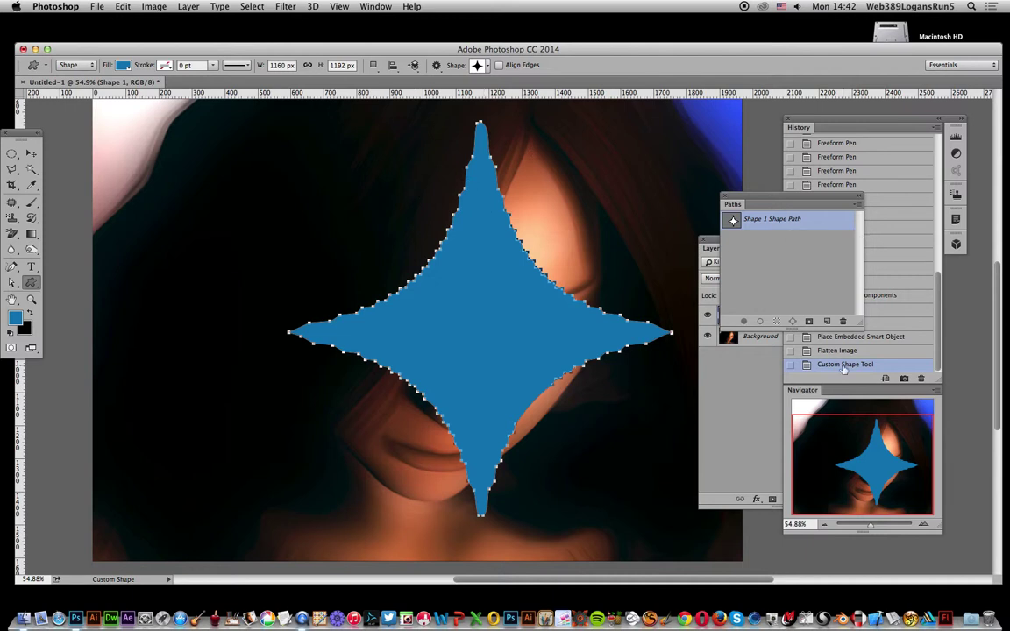
Return to the Flatten Image history state and save it as Snapshot 1
click(868, 350)
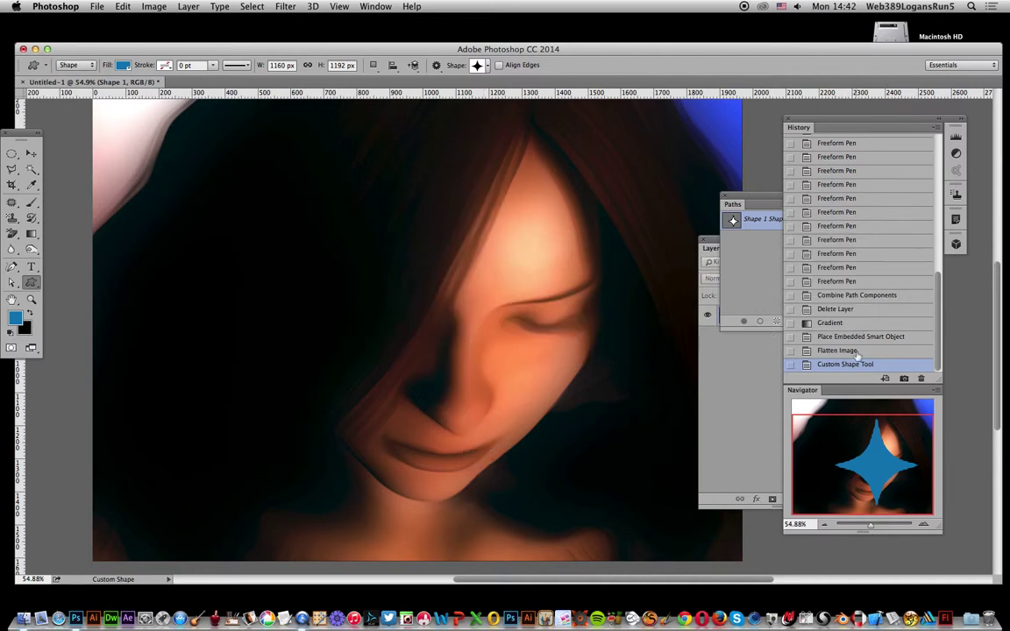
click(934, 129)
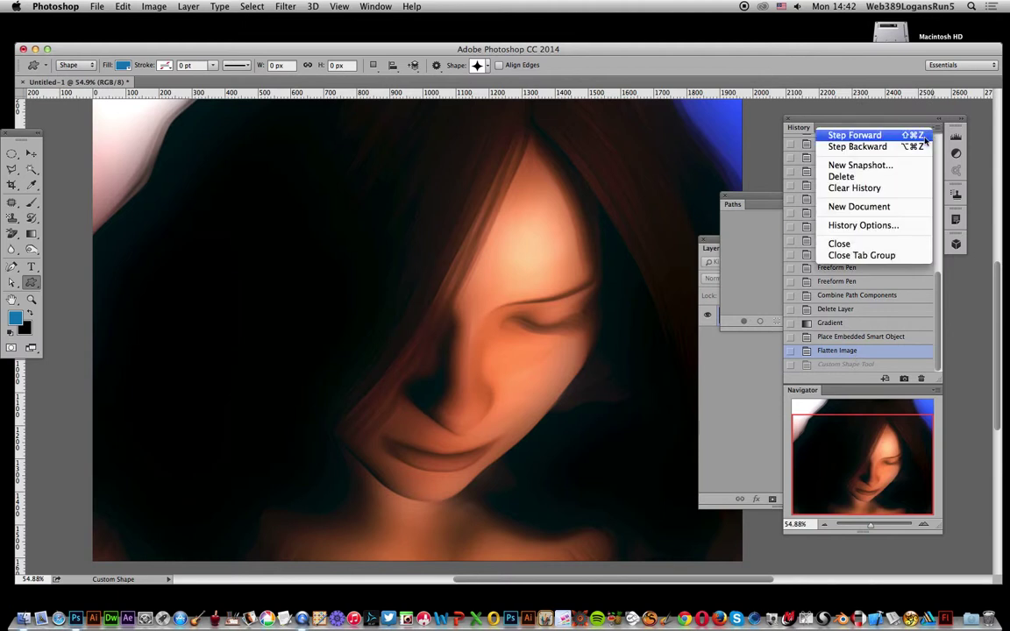
click(859, 164)
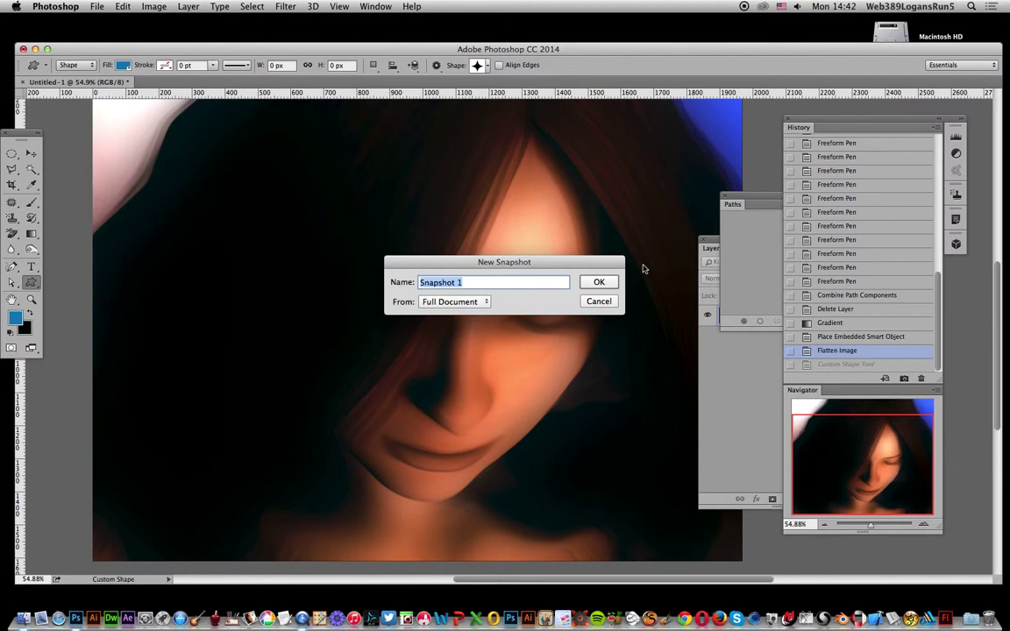
click(599, 283)
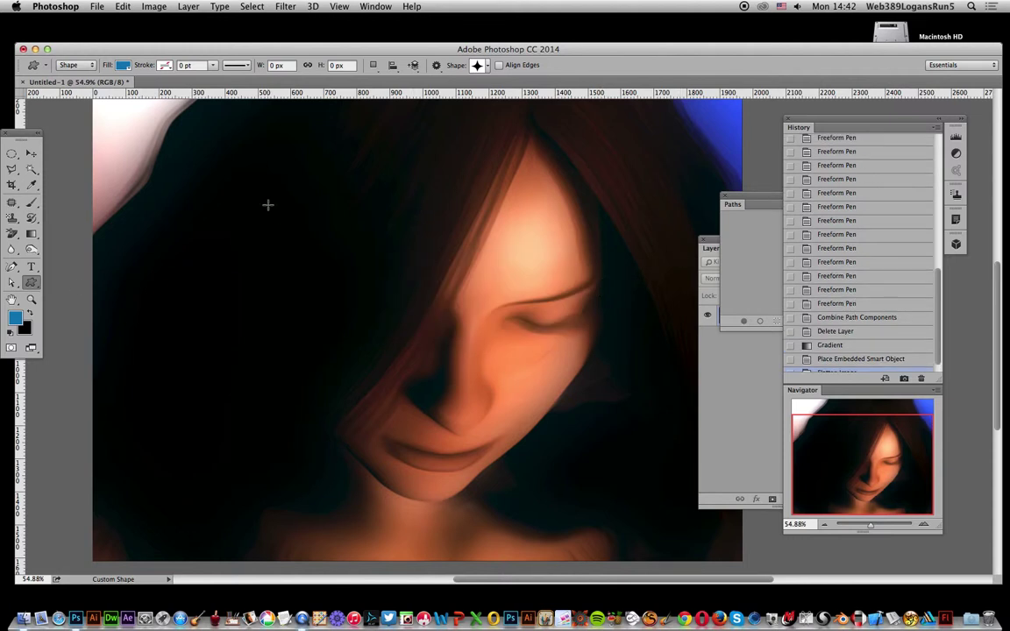
Redraw the four-point star over the face and nudge its upper points with Direct Selection
drag(283, 130, 672, 526)
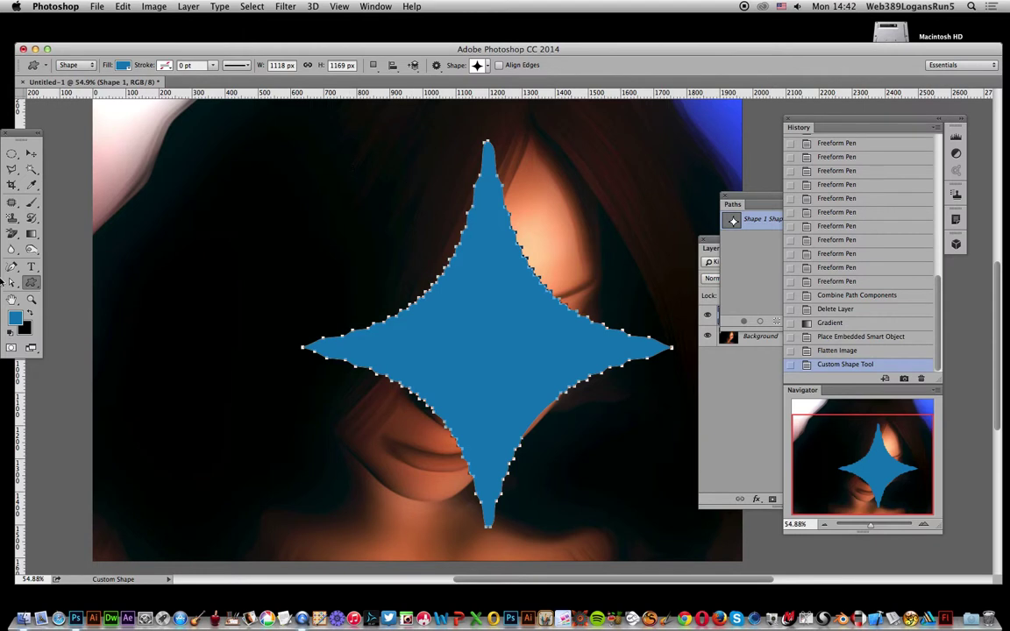
click(12, 283)
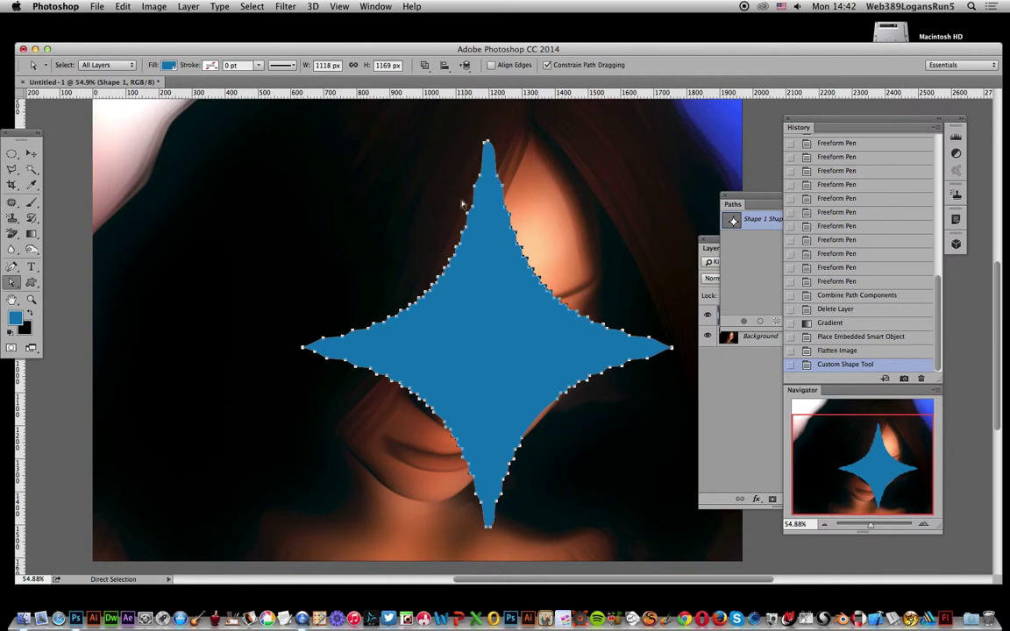
drag(344, 342, 310, 311)
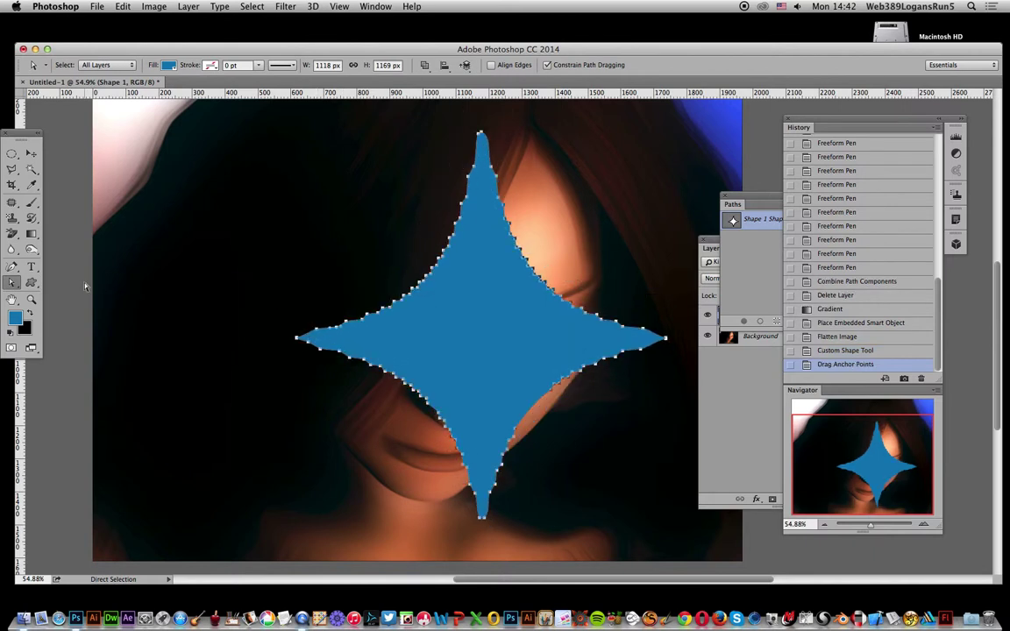
drag(14, 283, 54, 270)
click(340, 320)
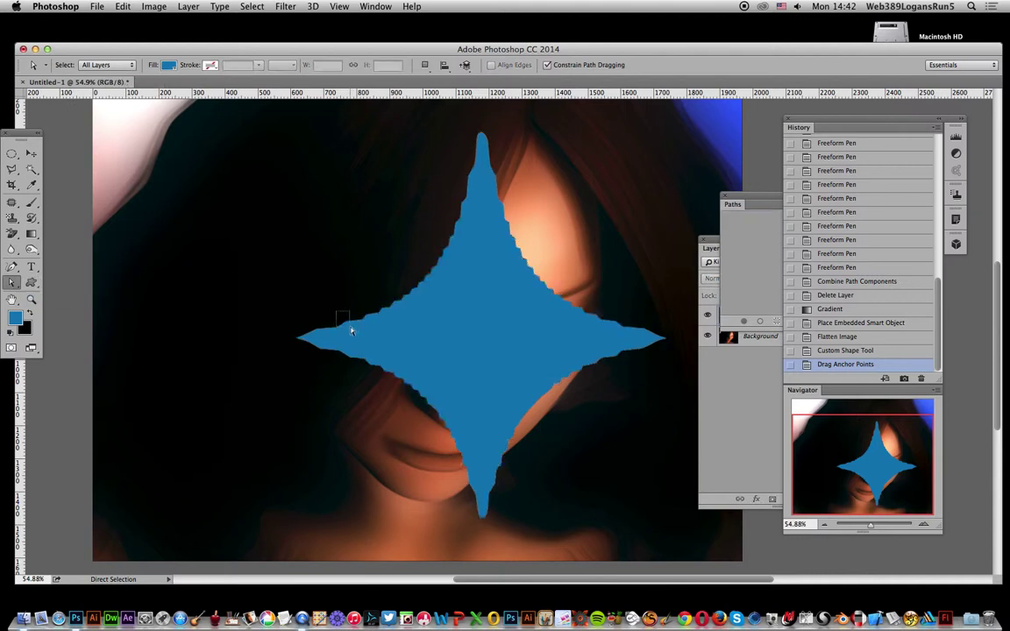
Pull seven thin spikes out of the star's left and lower-left edges
drag(350, 331, 255, 271)
drag(388, 307, 338, 225)
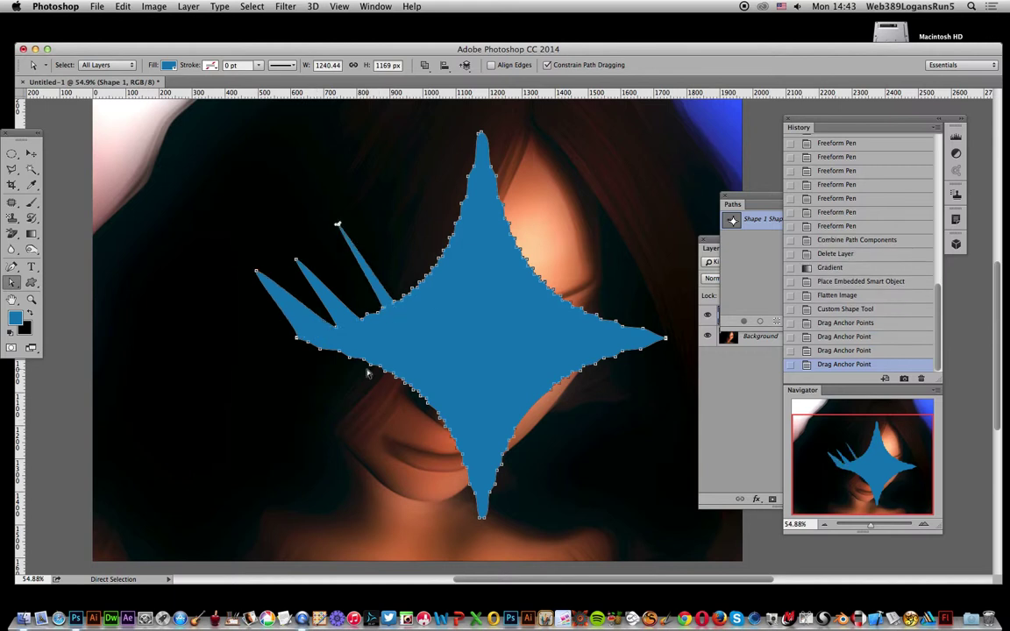
drag(364, 361, 301, 419)
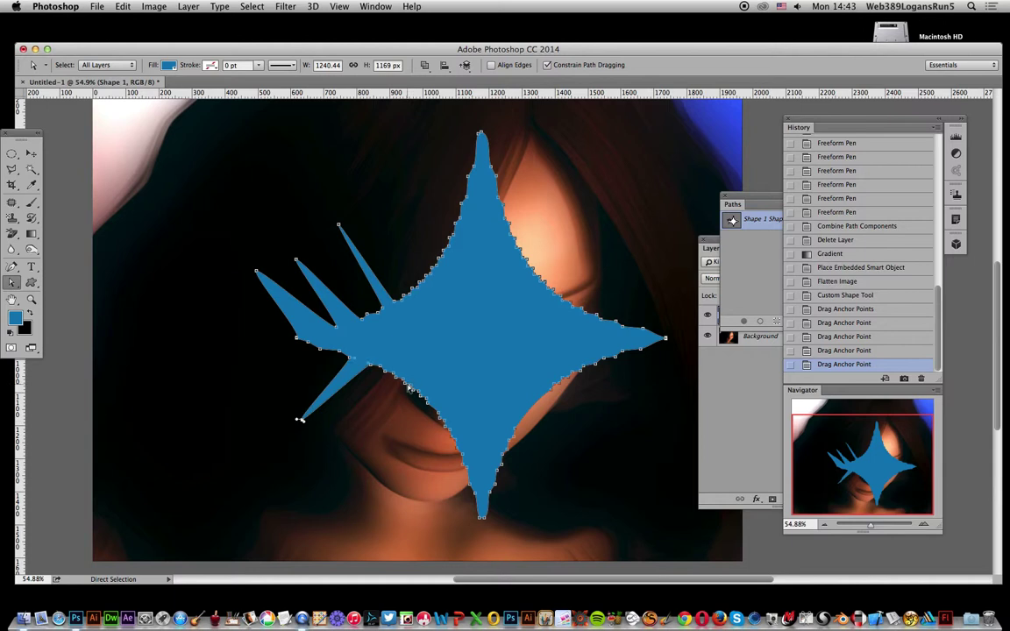
drag(419, 398, 346, 450)
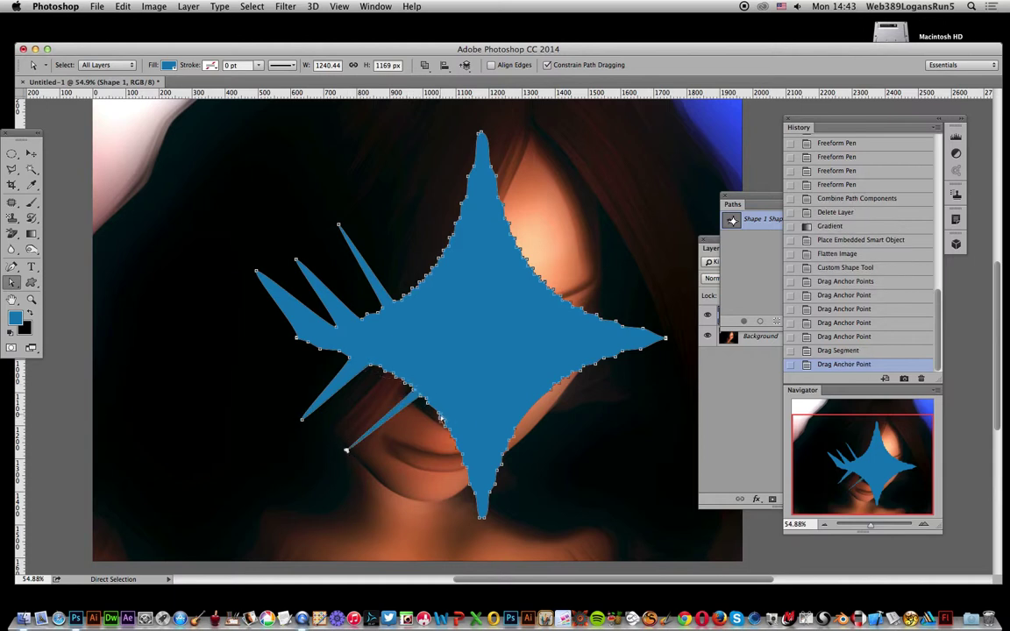
drag(397, 377, 359, 458)
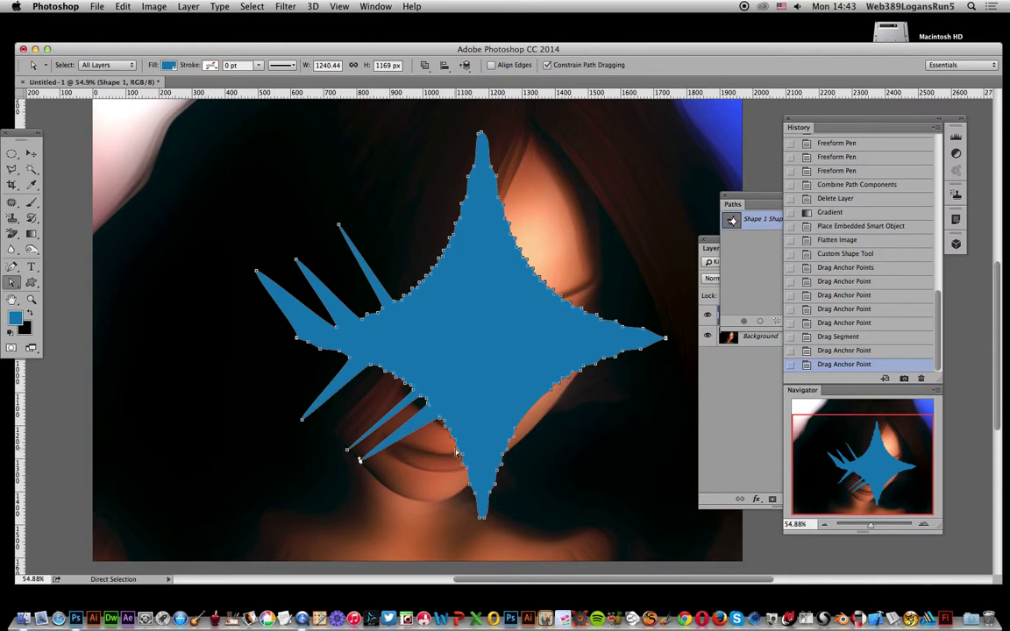
drag(412, 406, 357, 489)
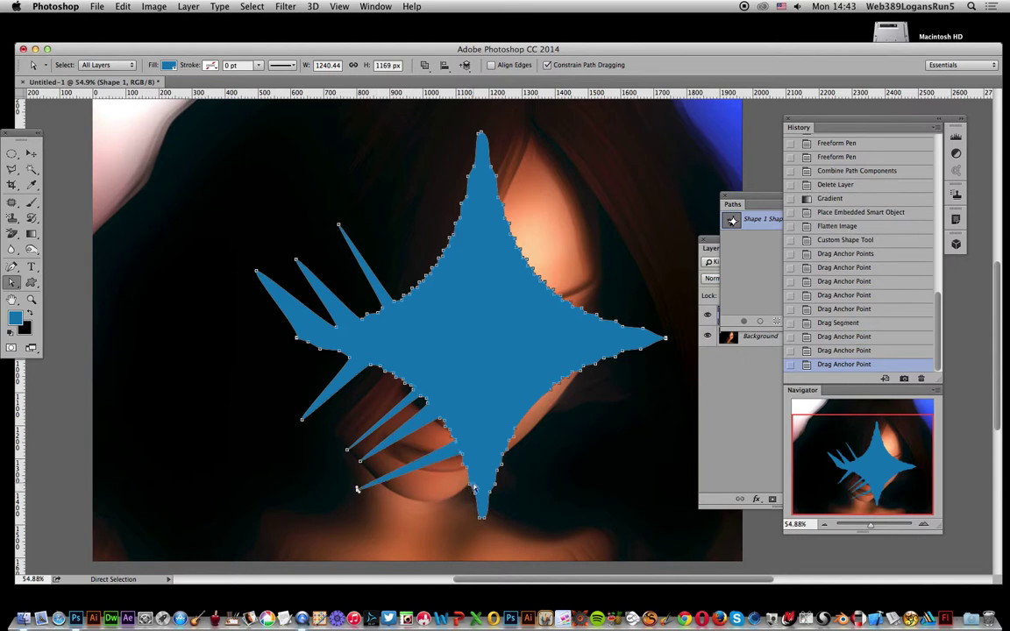
drag(425, 440, 367, 511)
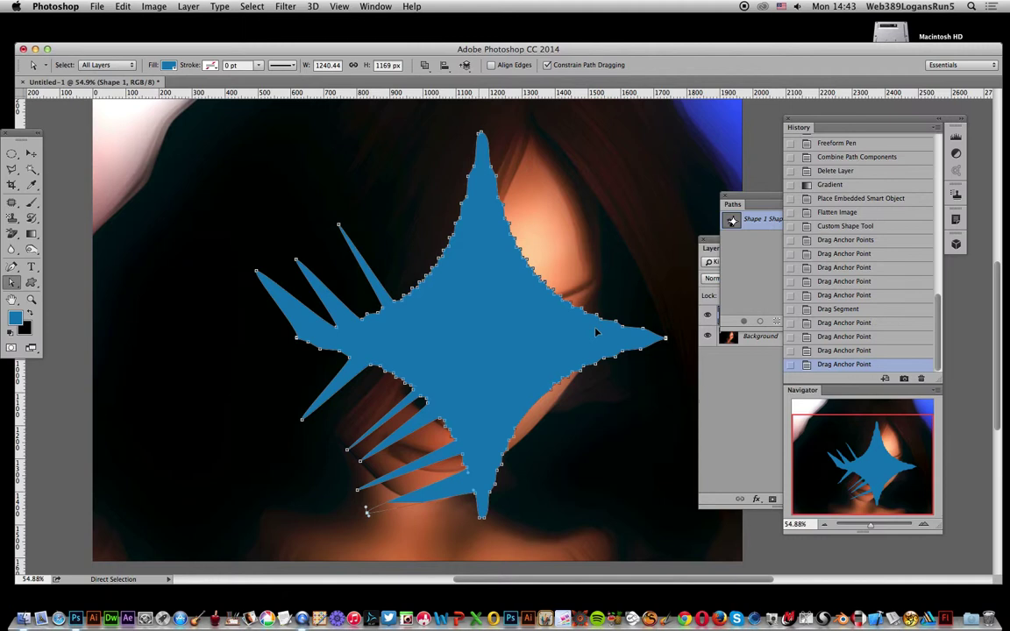
Define the spiky star as custom shape Shape 2
click(123, 6)
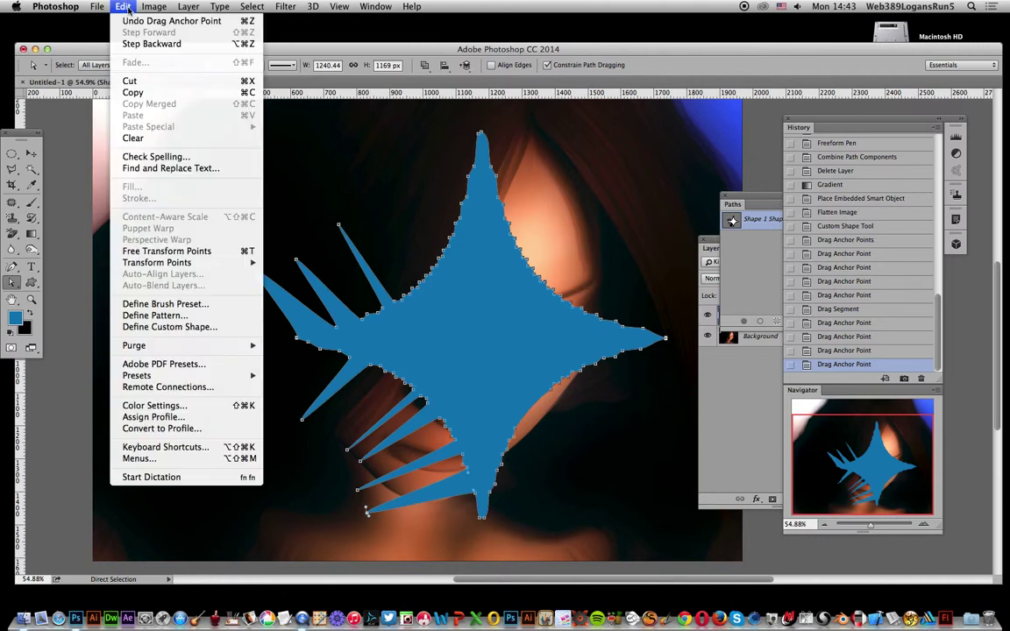
click(168, 326)
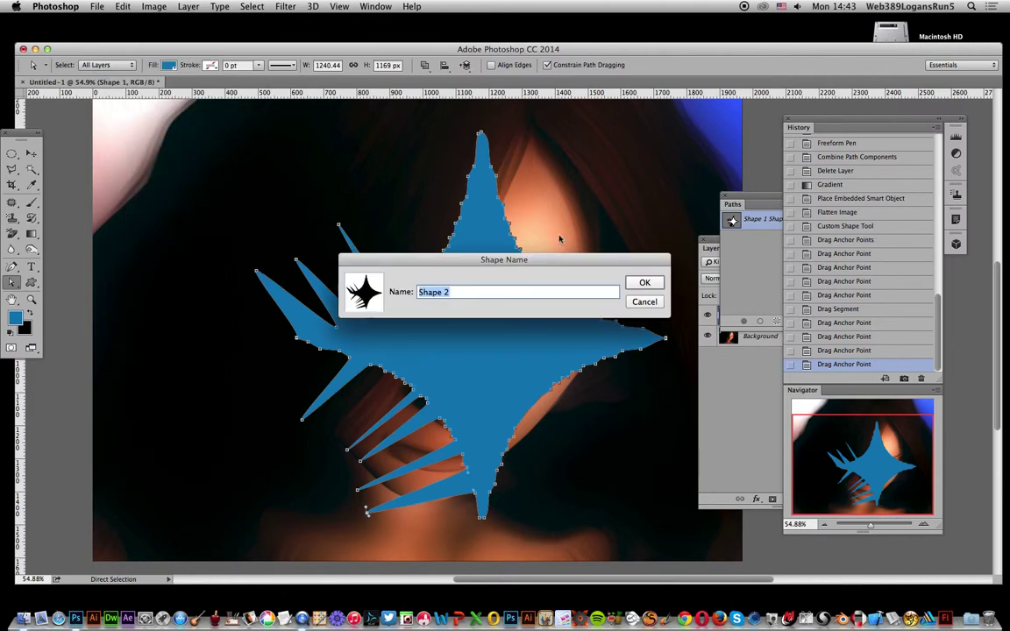
click(639, 283)
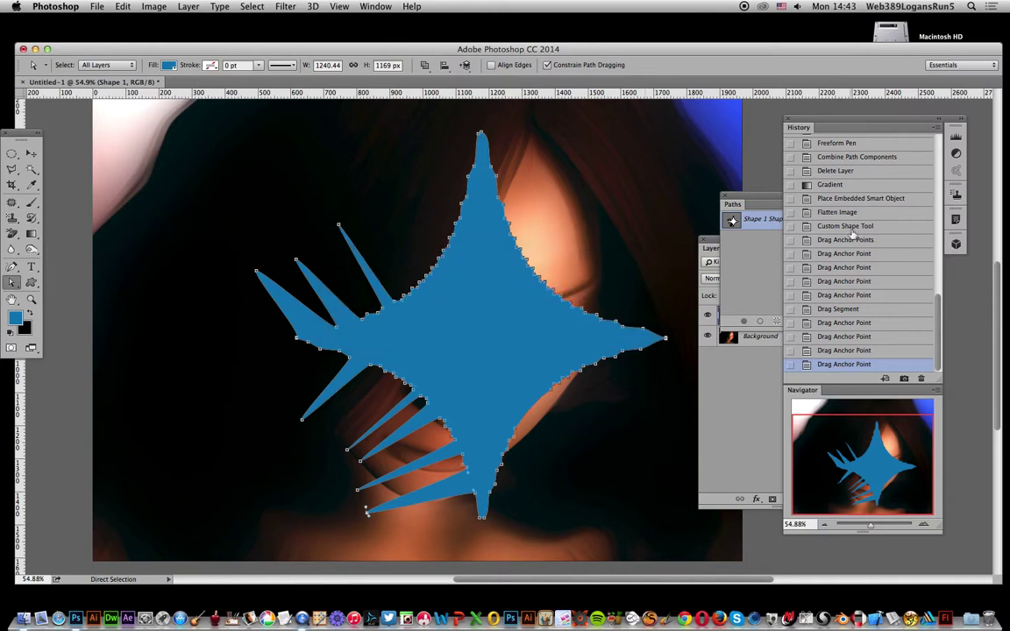
Revert to the Custom Shape Tool history state, restoring the plain star
click(847, 226)
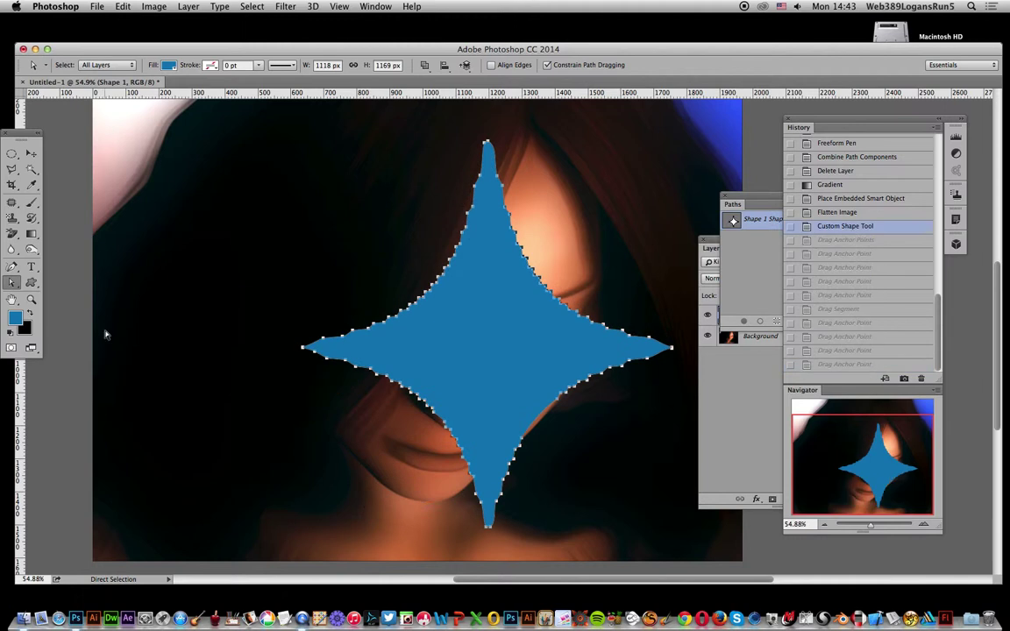
click(35, 282)
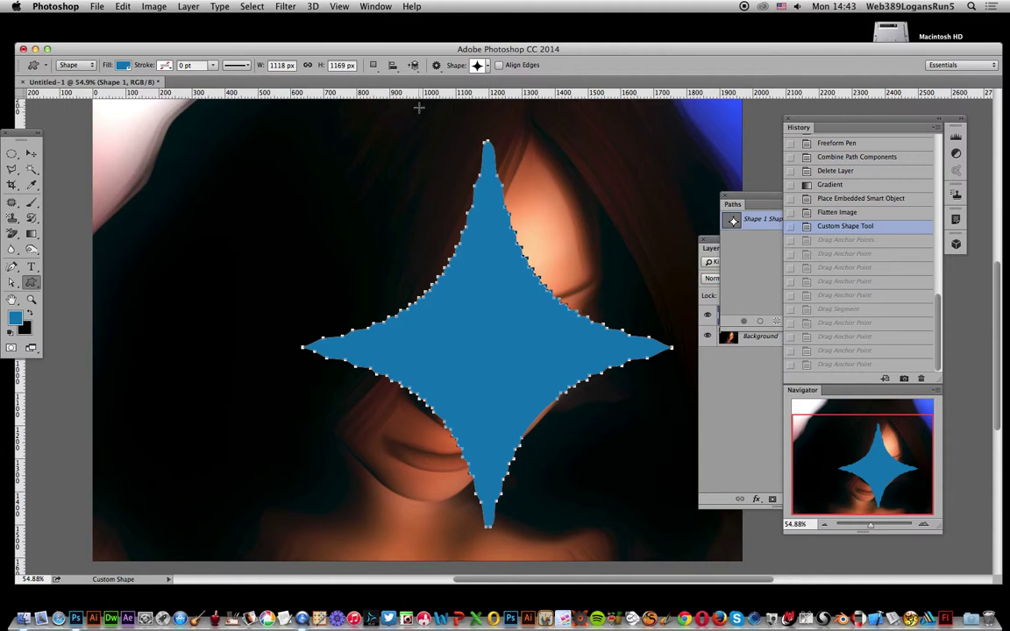
With Combine Shapes, add five smaller four-point stars around the main star
click(376, 66)
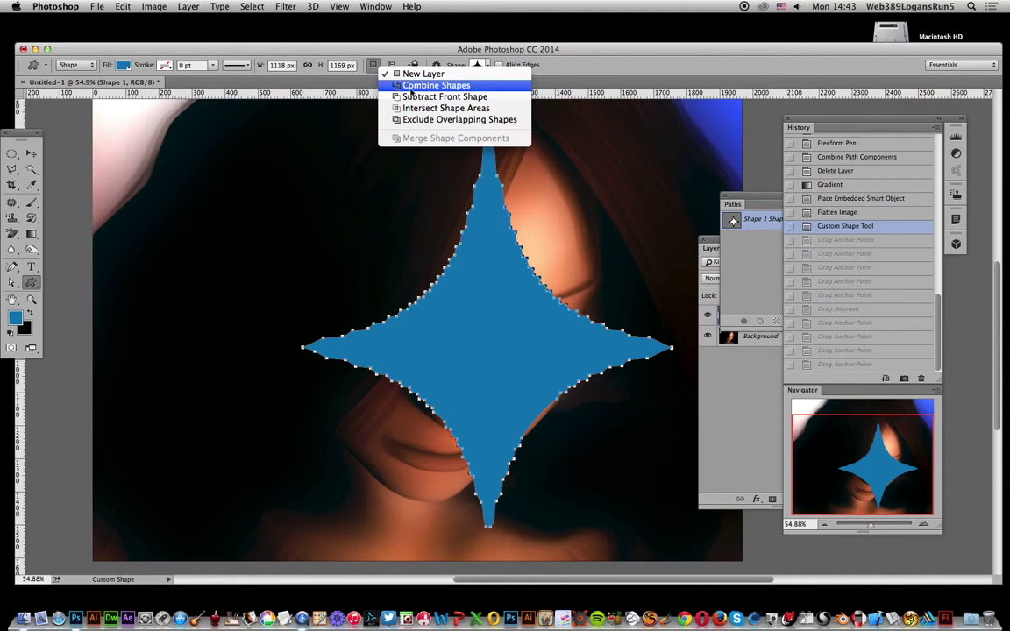
click(478, 88)
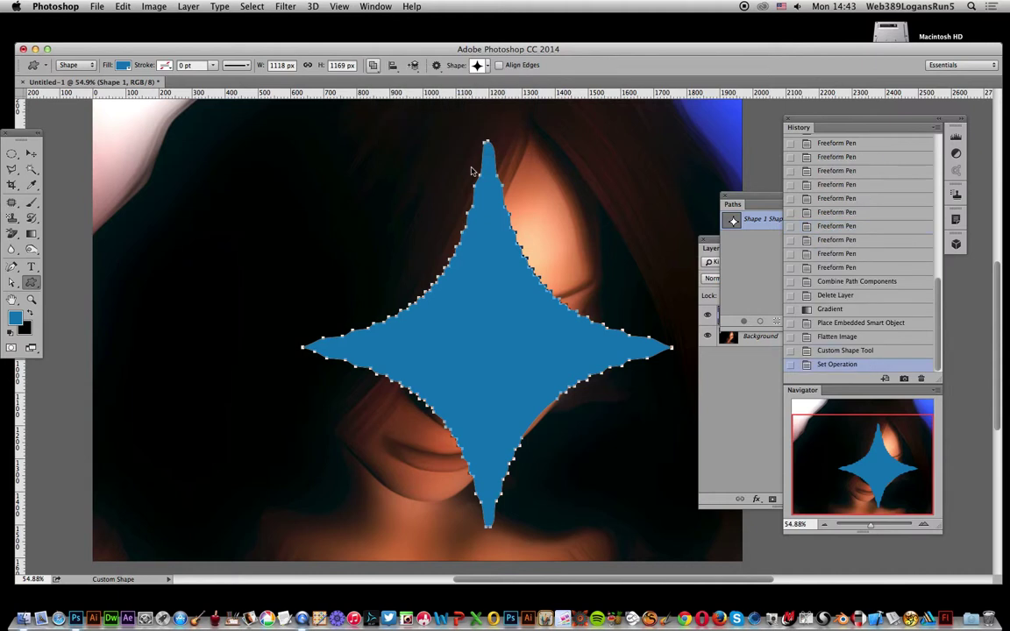
drag(349, 226, 465, 353)
drag(423, 158, 501, 372)
drag(561, 408, 492, 494)
drag(250, 284, 354, 401)
drag(602, 307, 697, 387)
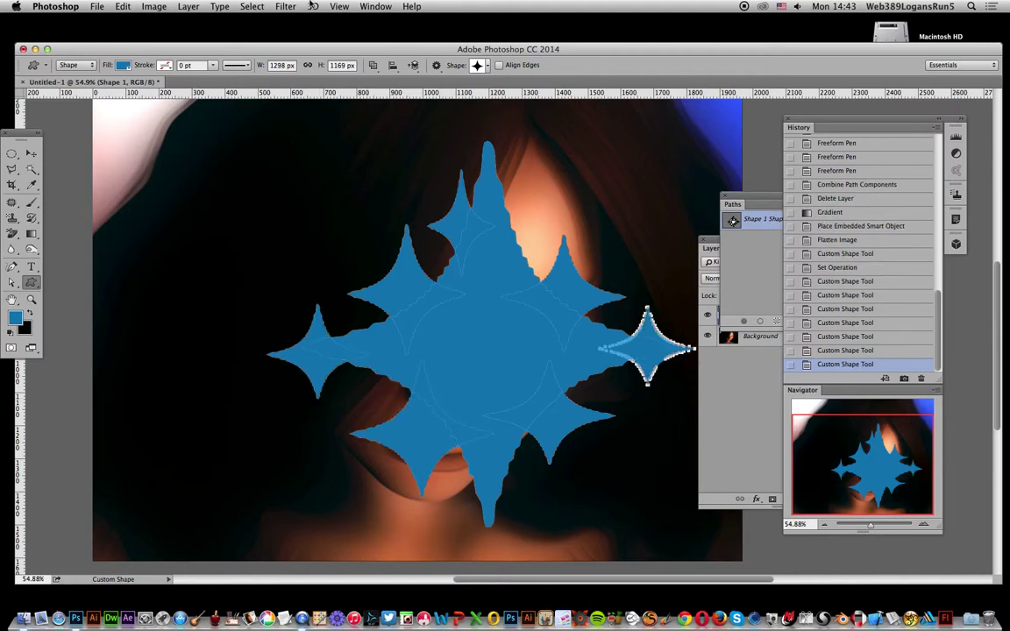
Merge the star cluster's shape components into one outline
click(372, 65)
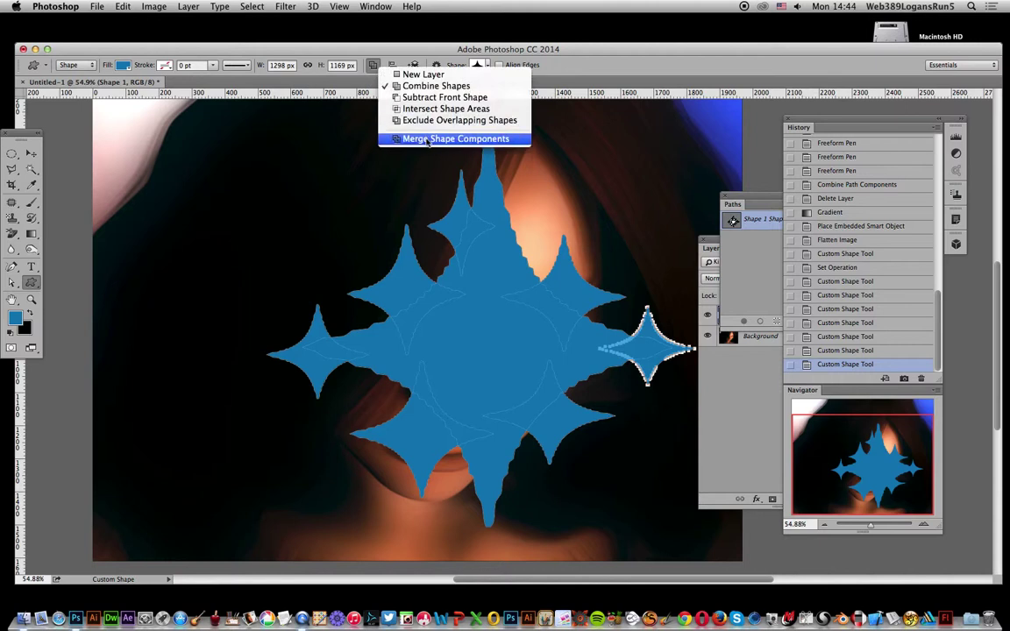
click(427, 139)
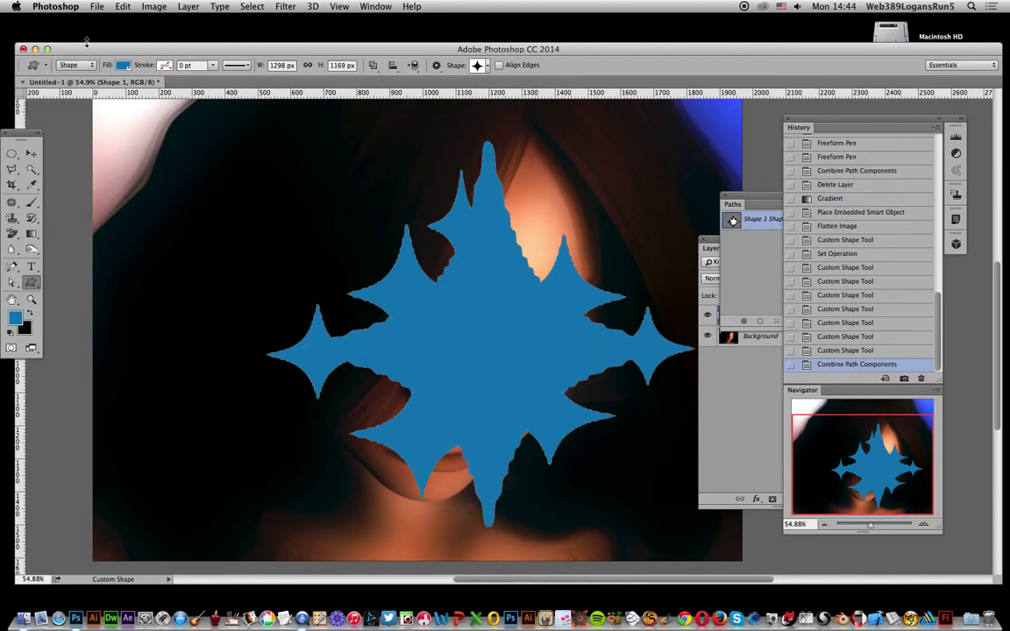
click(115, 8)
click(27, 264)
Define the merged outline as custom shape Shape 3, then revert to the plain star
click(97, 6)
mouse_move(123, 6)
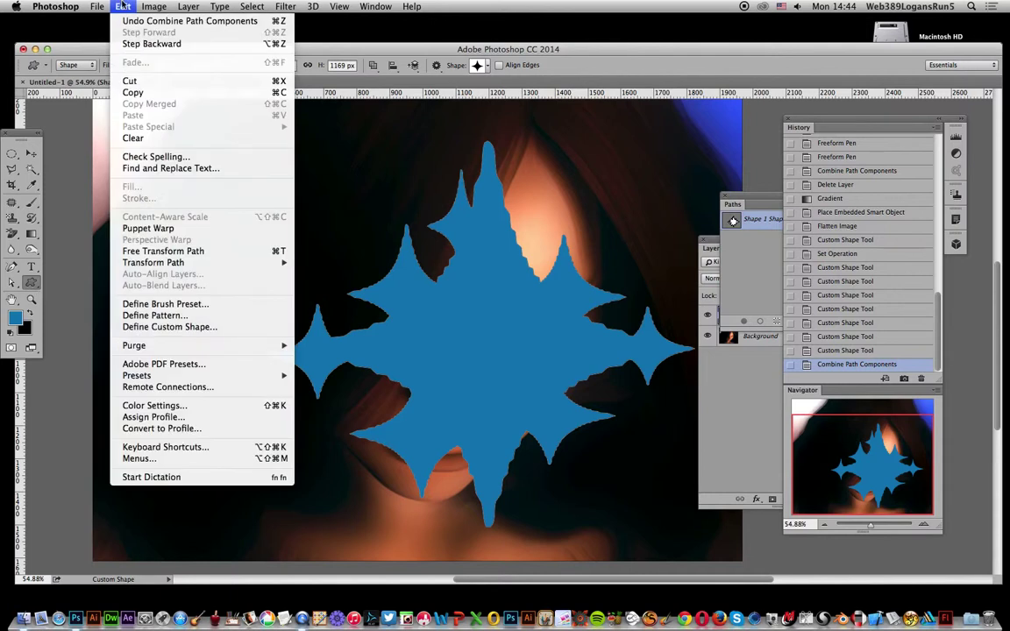
click(169, 326)
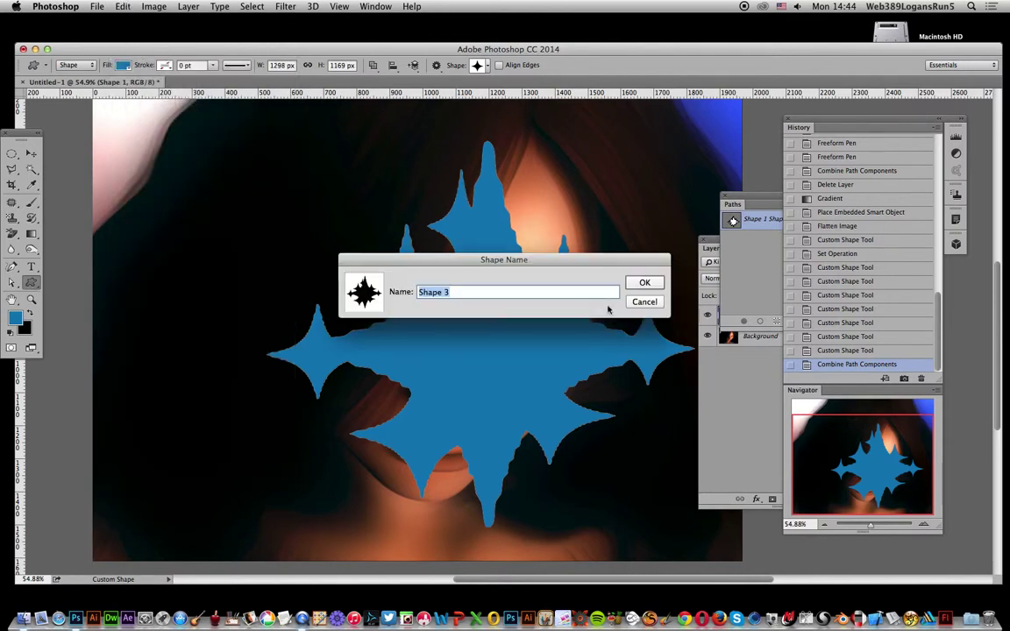
click(646, 284)
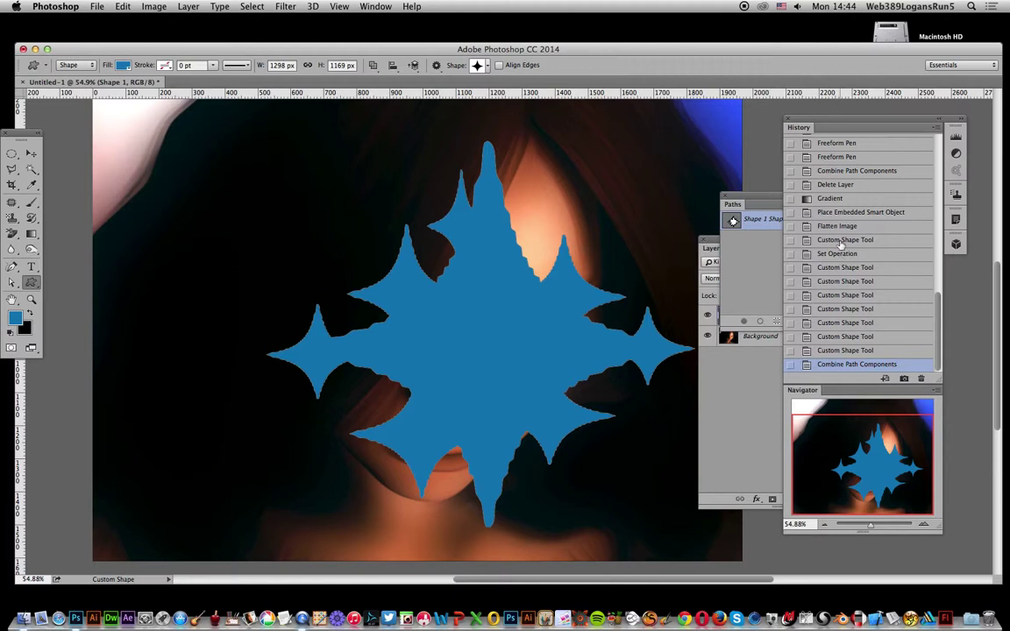
click(844, 240)
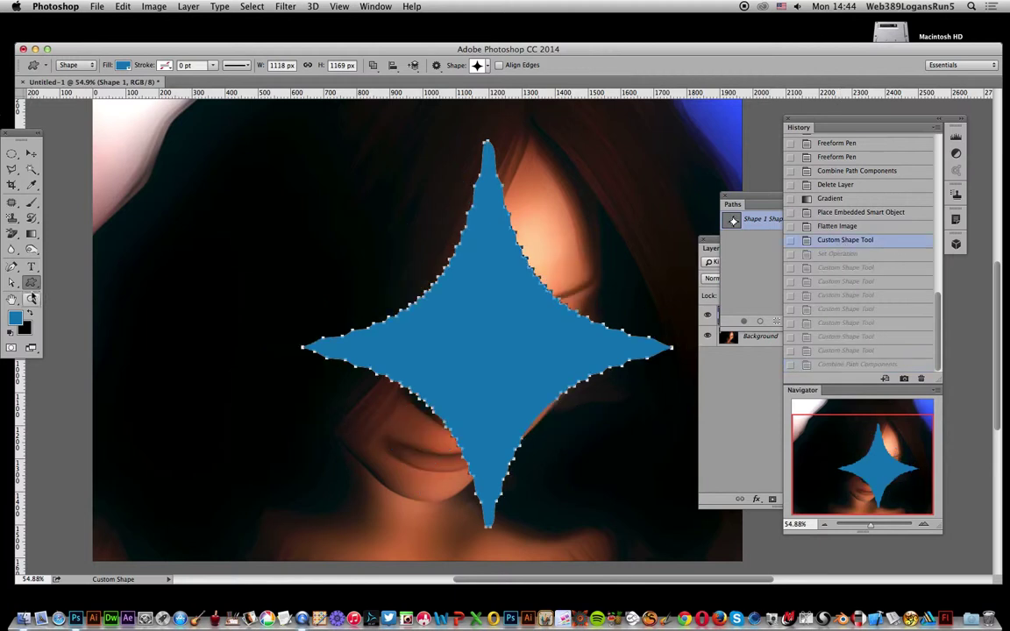
Draw two freeform leaf loops off the star's upper-left arm
drag(11, 266, 91, 278)
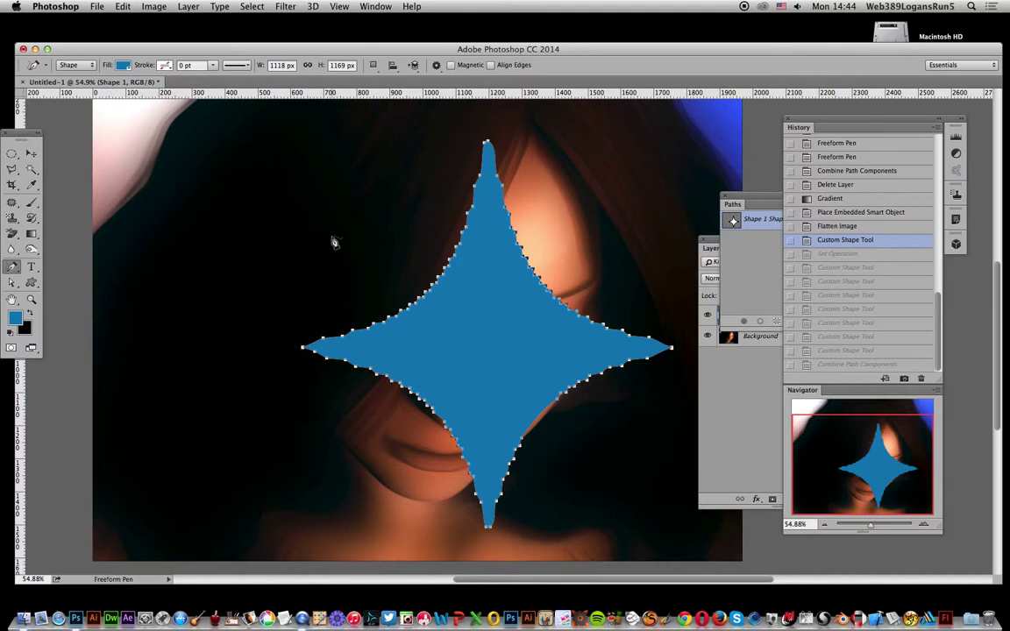
mouse_move(329, 243)
mouse_down()
mouse_move(320, 274)
mouse_move(336, 336)
mouse_move(355, 352)
mouse_move(374, 331)
mouse_move(333, 248)
mouse_up()
mouse_move(375, 211)
mouse_down()
mouse_move(387, 219)
mouse_move(396, 286)
mouse_move(444, 292)
mouse_move(377, 212)
mouse_up()
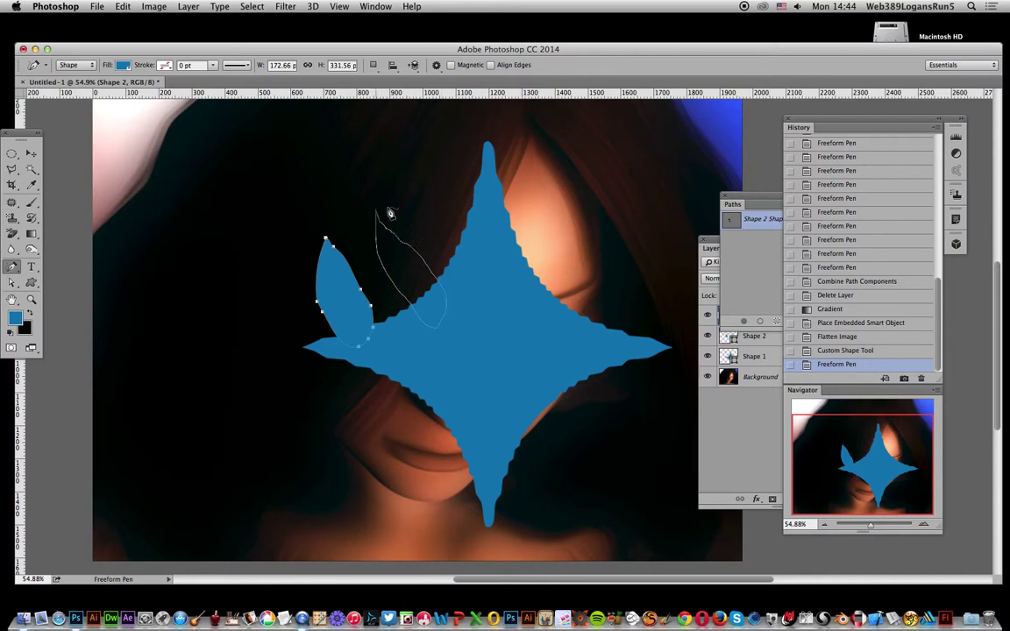
click(373, 65)
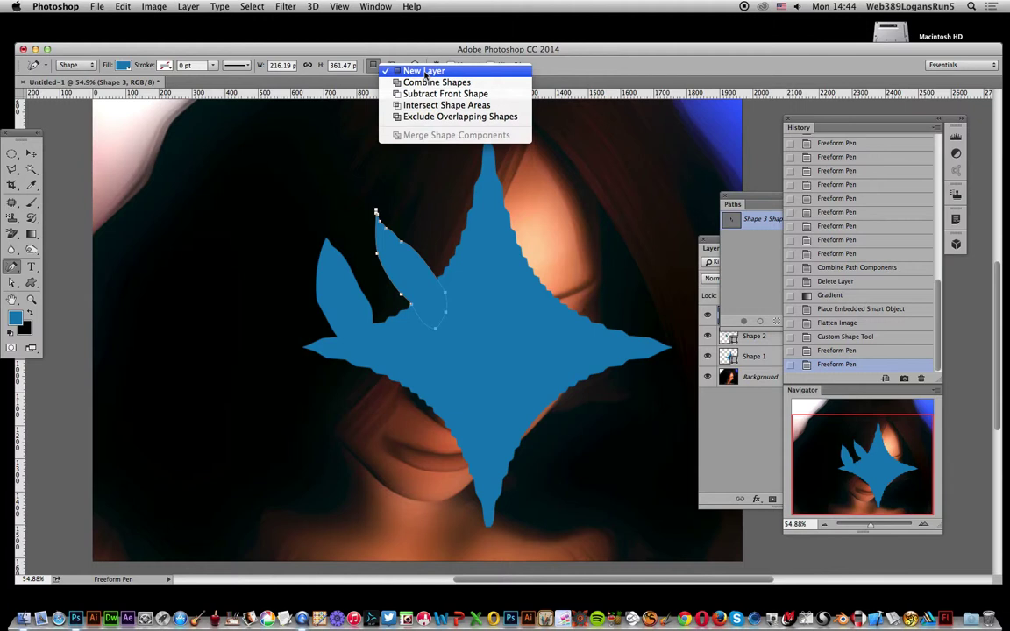
Revert to the plain star and set path operations to Combine Shapes
click(822, 316)
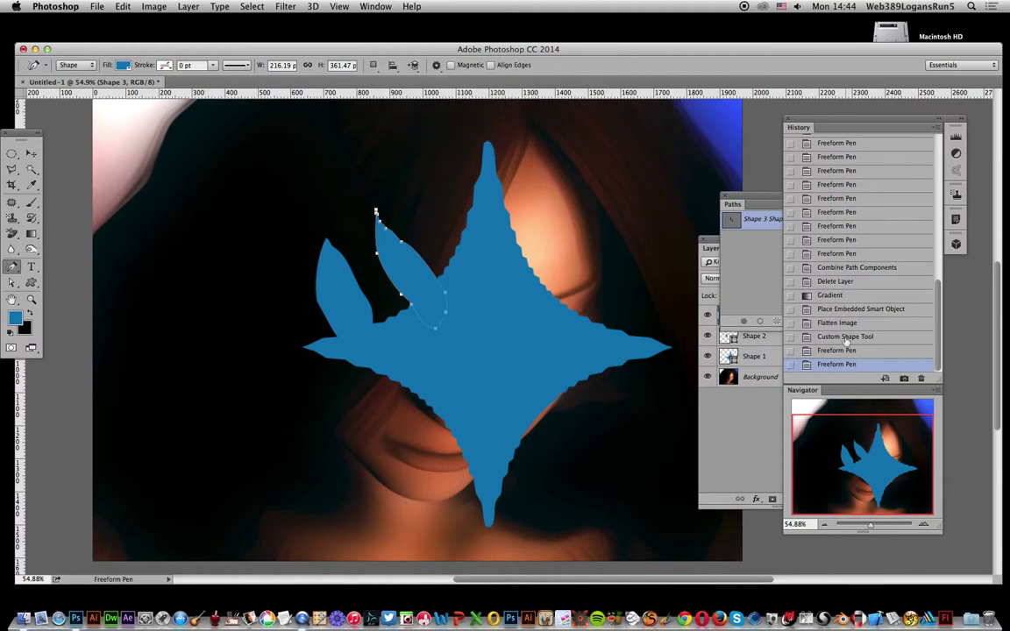
click(846, 339)
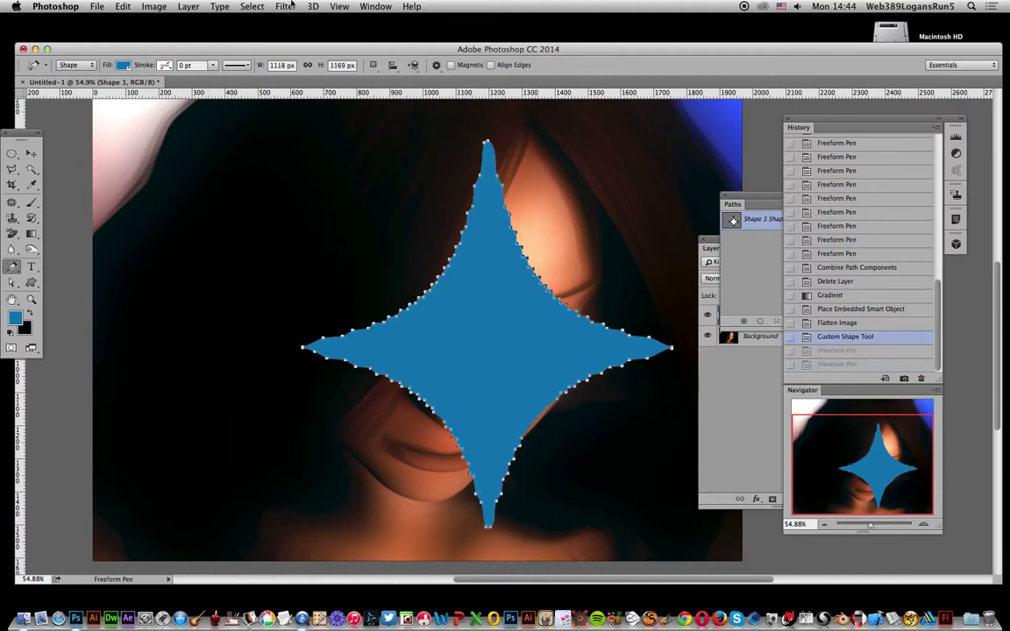
click(373, 65)
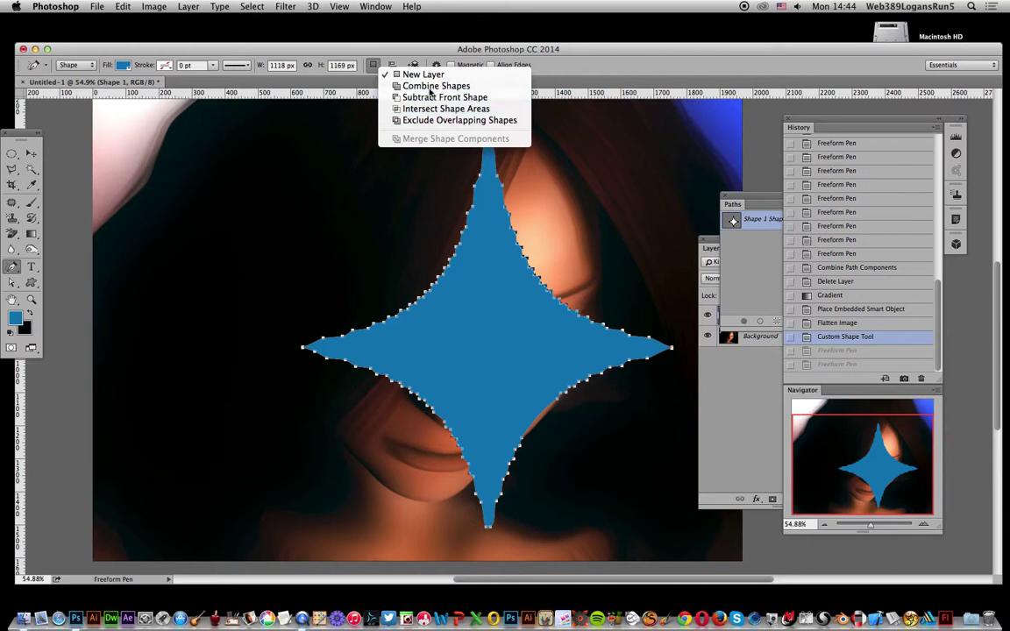
click(386, 86)
Draw seven freeform lobes around the star's top, lower-left, bottom and upper-right
mouse_move(378, 271)
mouse_down()
mouse_move(425, 340)
mouse_move(416, 297)
mouse_move(374, 261)
mouse_up()
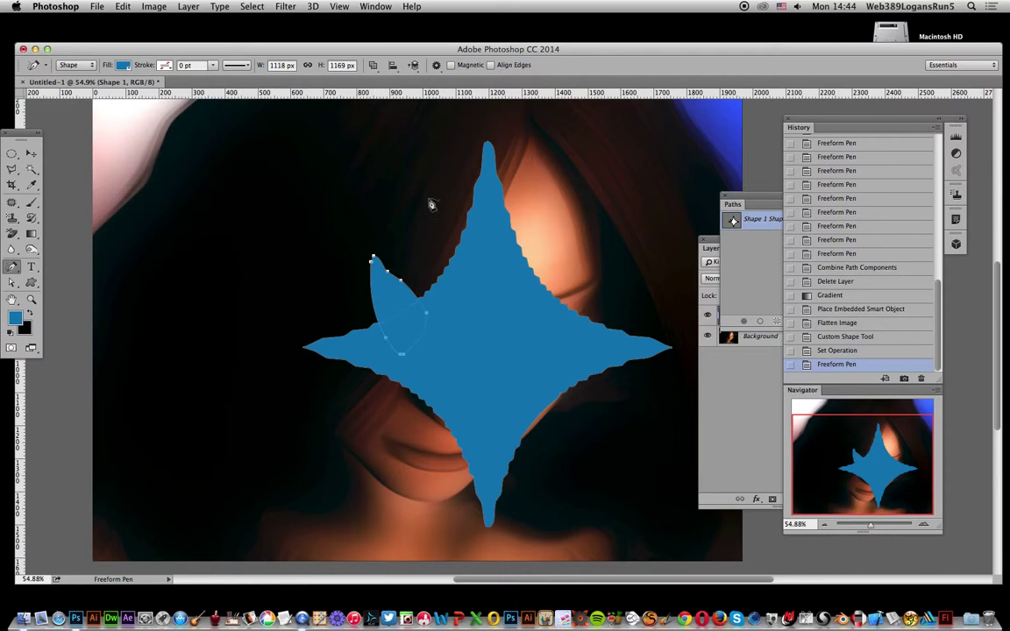
mouse_move(431, 202)
mouse_down()
mouse_move(458, 246)
mouse_move(466, 303)
mouse_move(448, 292)
mouse_up()
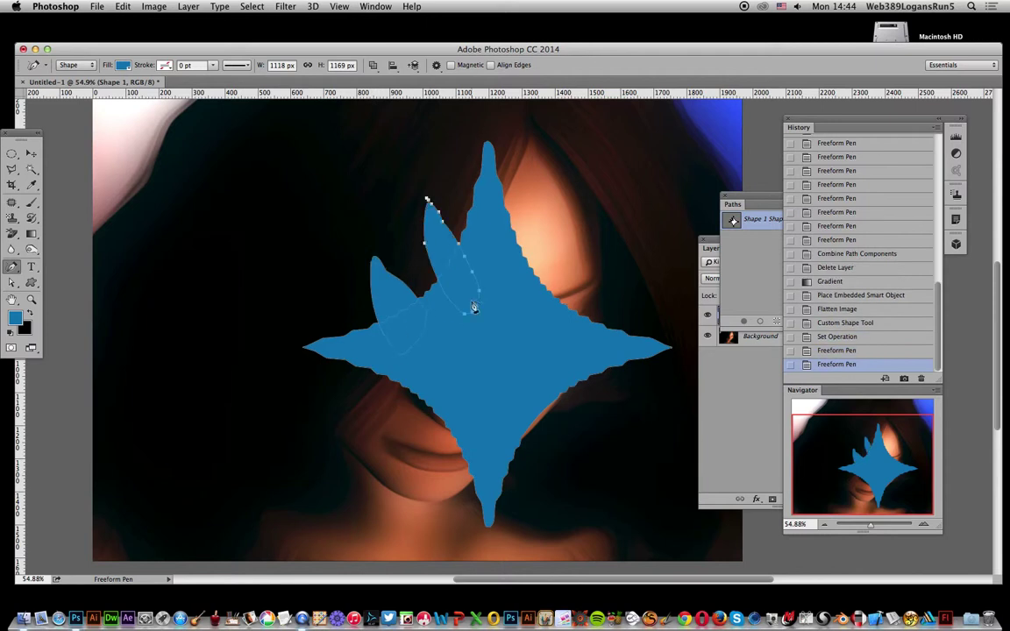
mouse_move(360, 361)
mouse_down()
mouse_move(390, 373)
mouse_move(360, 360)
mouse_up()
mouse_move(427, 390)
mouse_down()
mouse_move(483, 461)
mouse_move(423, 389)
mouse_up()
mouse_move(525, 372)
mouse_down()
mouse_move(582, 468)
mouse_move(601, 408)
mouse_move(511, 380)
mouse_up()
mouse_move(611, 326)
mouse_down()
mouse_move(528, 279)
mouse_move(544, 253)
mouse_up()
mouse_move(500, 188)
mouse_down()
mouse_move(532, 198)
mouse_move(512, 273)
mouse_move(586, 255)
mouse_move(509, 177)
mouse_up()
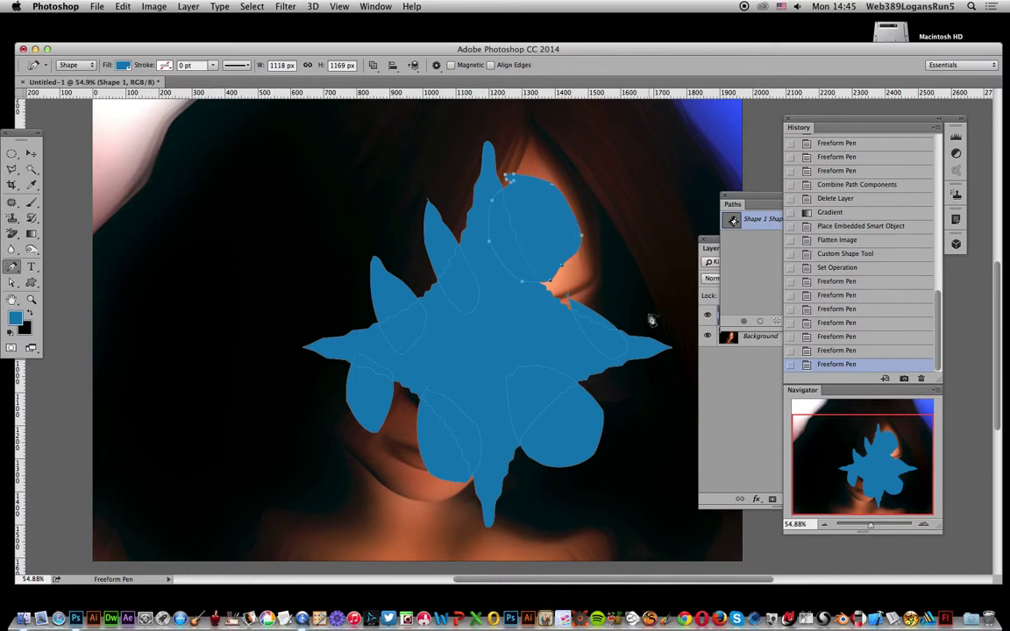
Merge the lobed star into one outline and define it as custom shape Shape 4
click(372, 67)
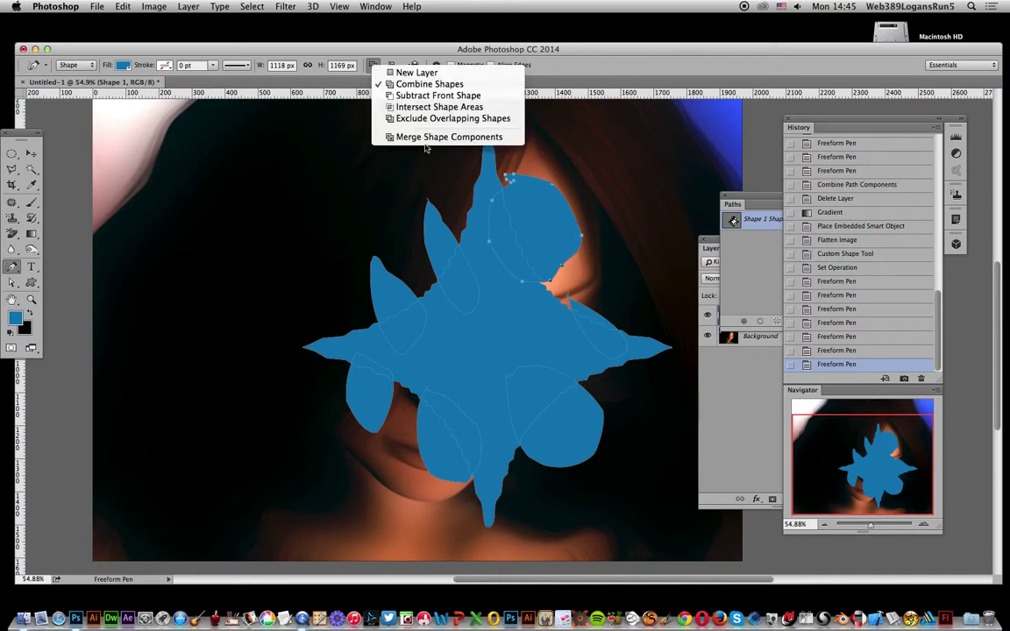
click(427, 137)
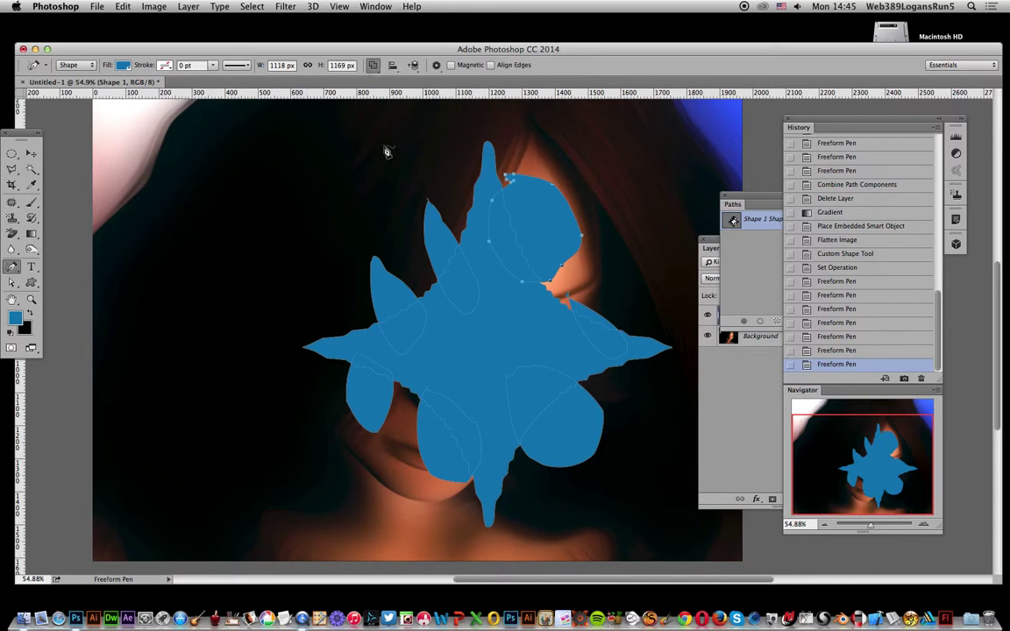
click(122, 7)
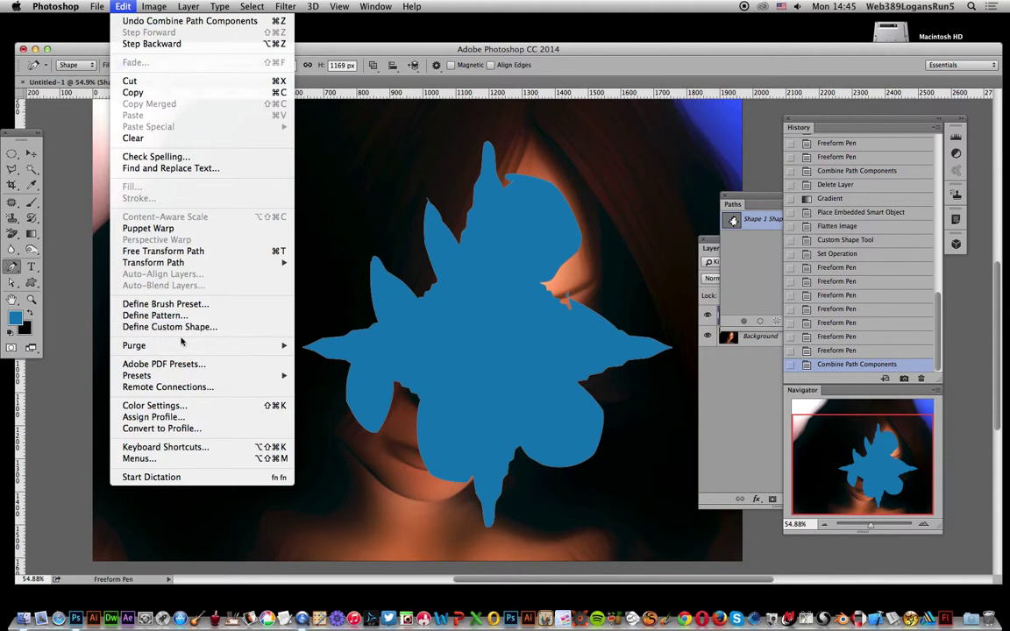
click(31, 282)
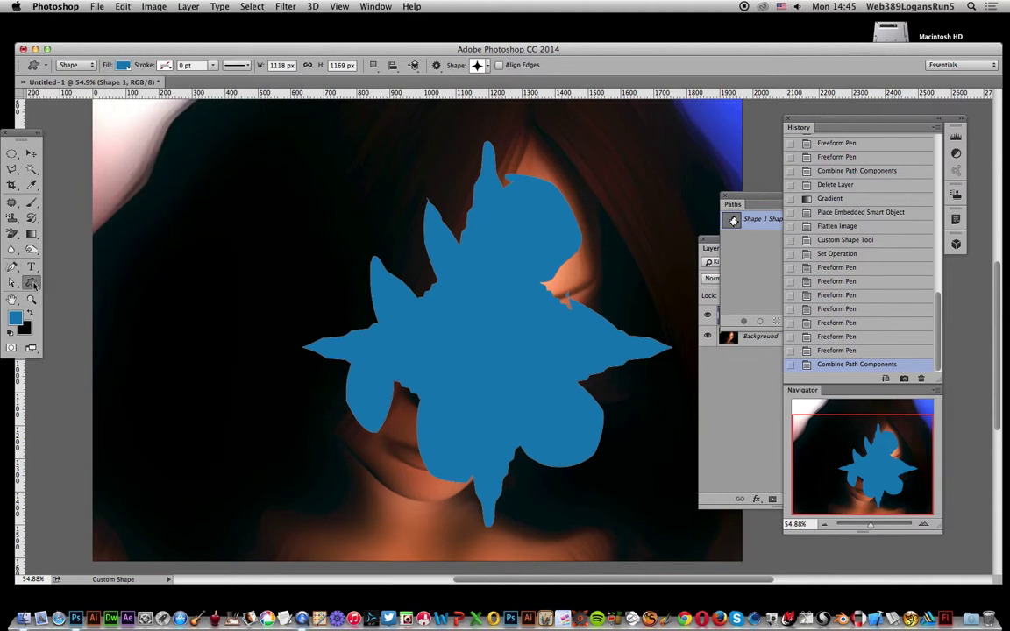
click(124, 6)
click(157, 453)
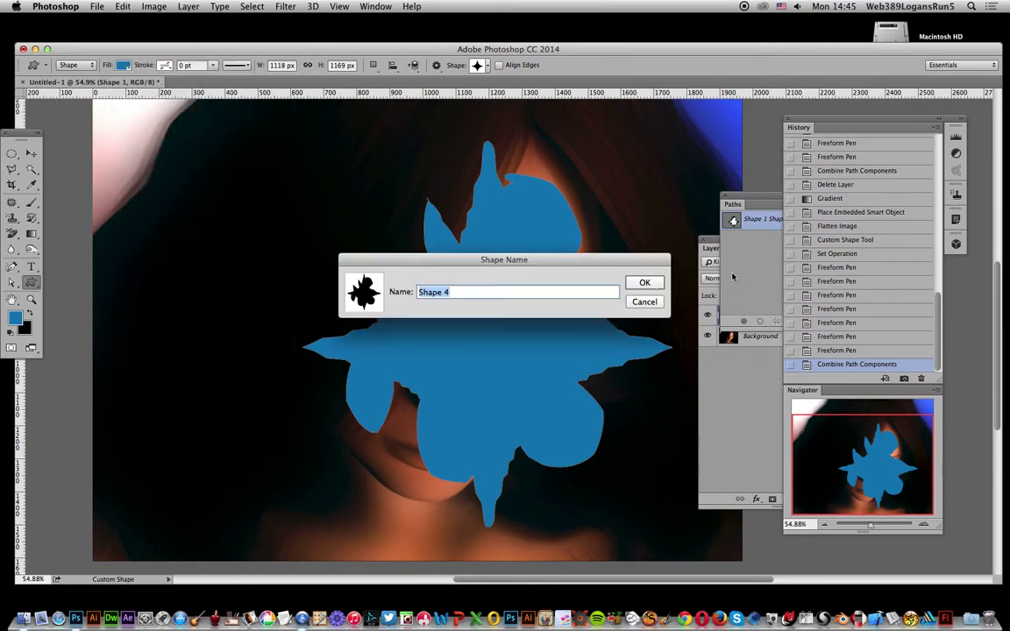
click(645, 282)
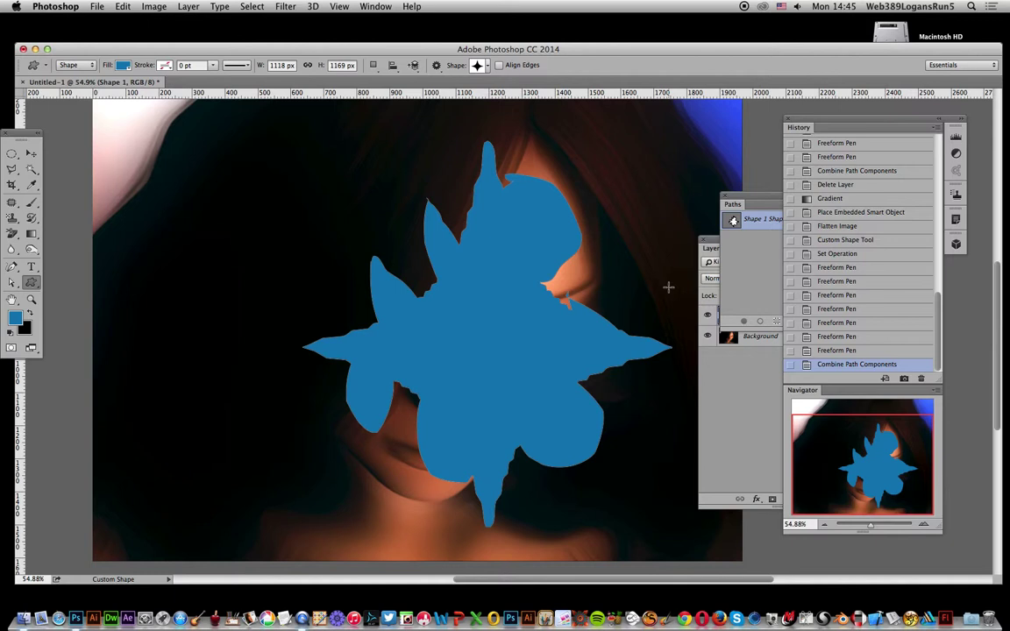
Delete the Shape 1 layer
click(744, 381)
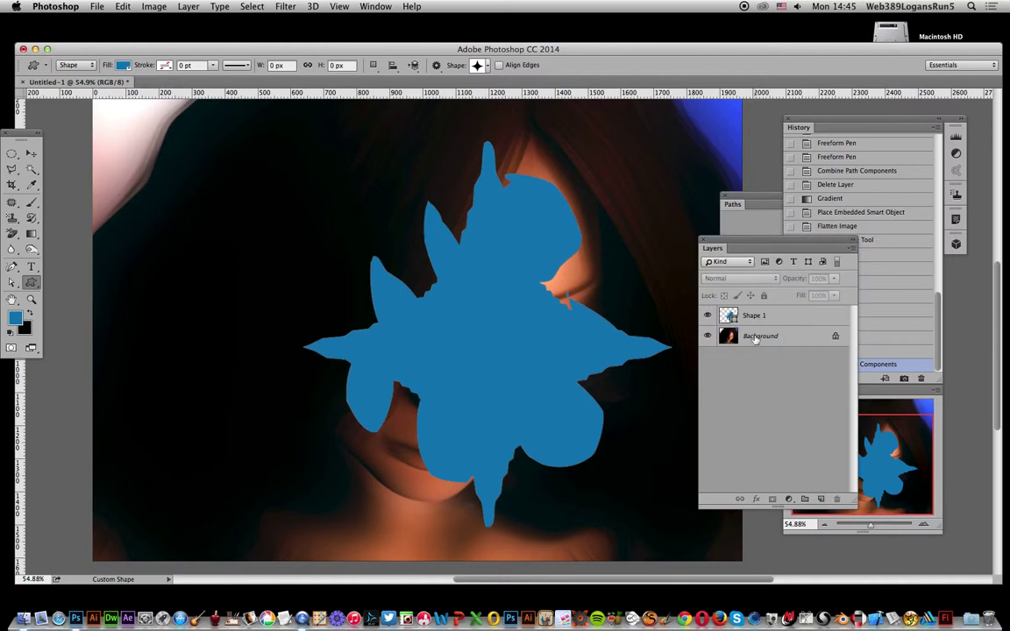
click(756, 318)
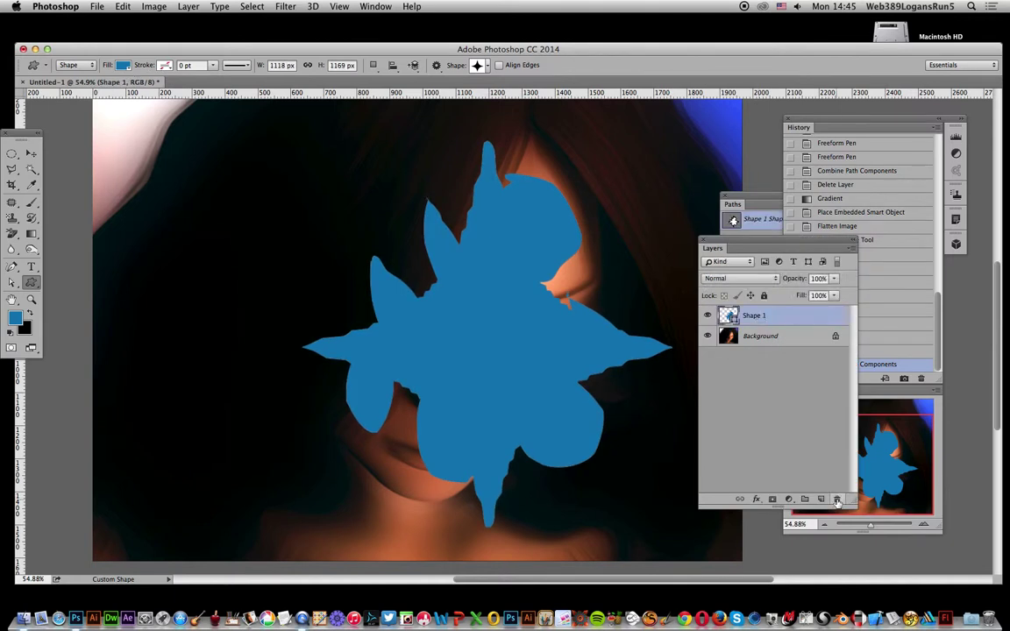
click(838, 500)
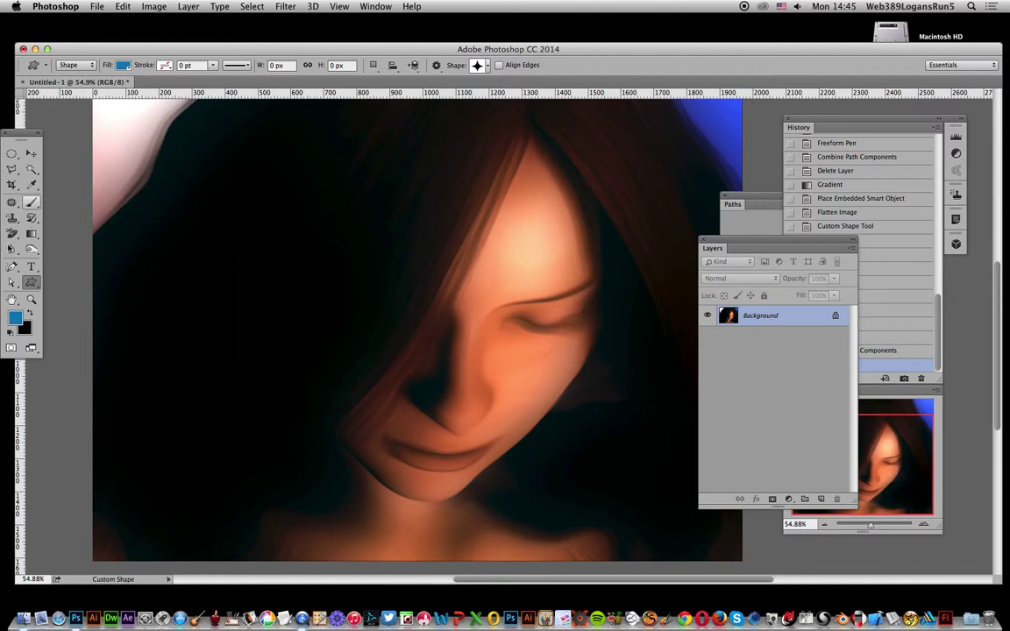
Draw the splat custom shape as a work path over the face
click(72, 67)
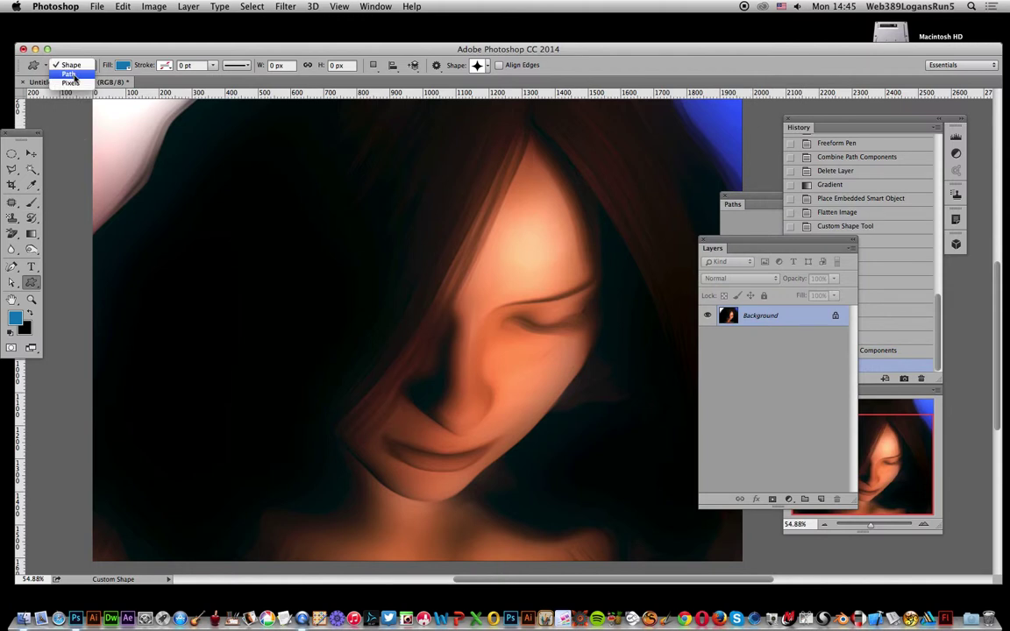
click(76, 76)
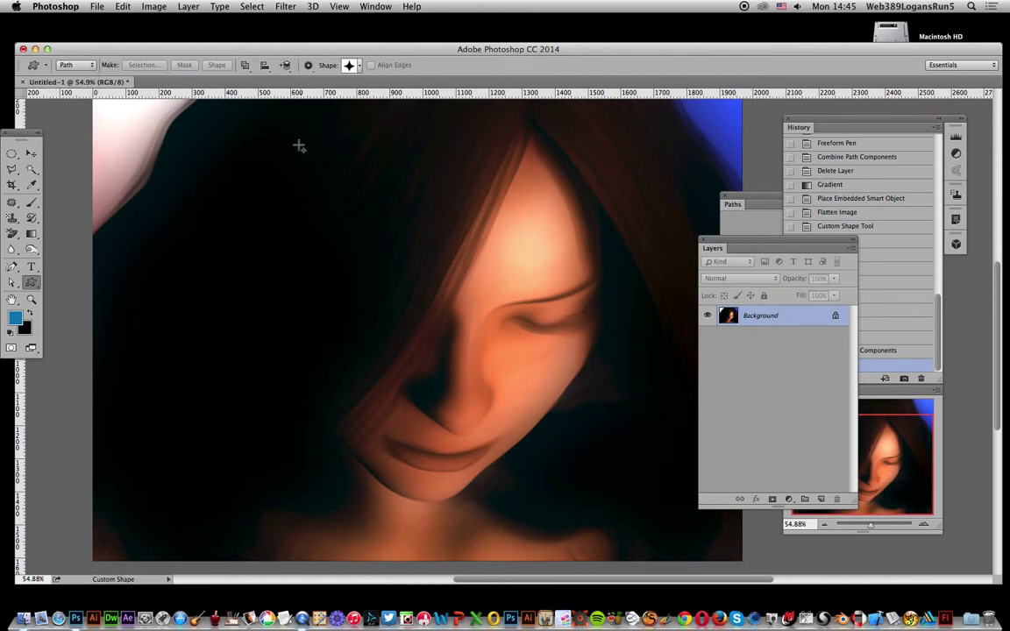
click(352, 65)
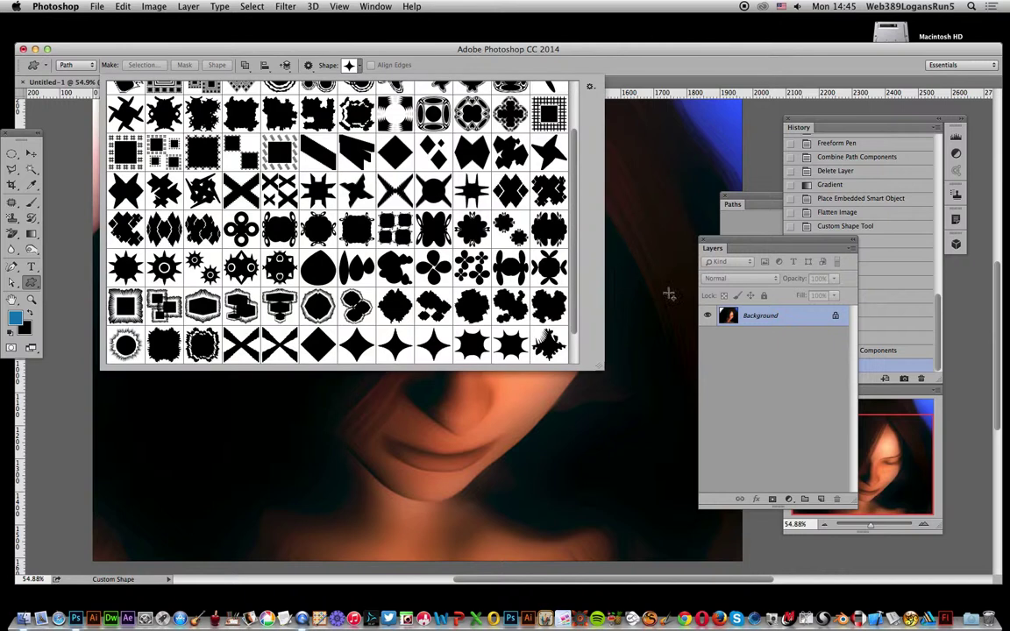
scroll(565, 317, down, 2)
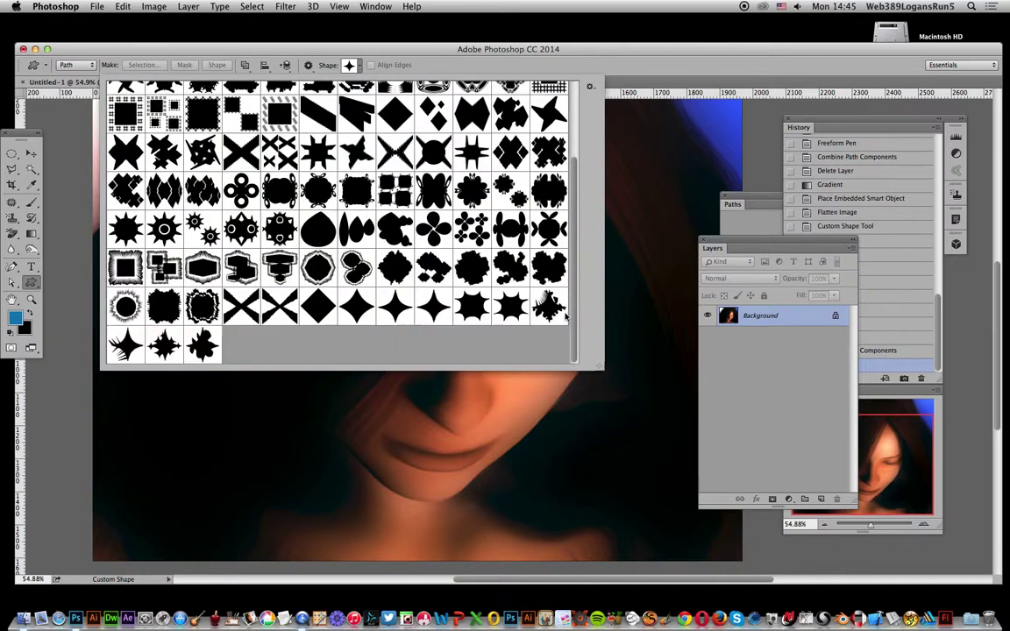
click(202, 345)
click(689, 94)
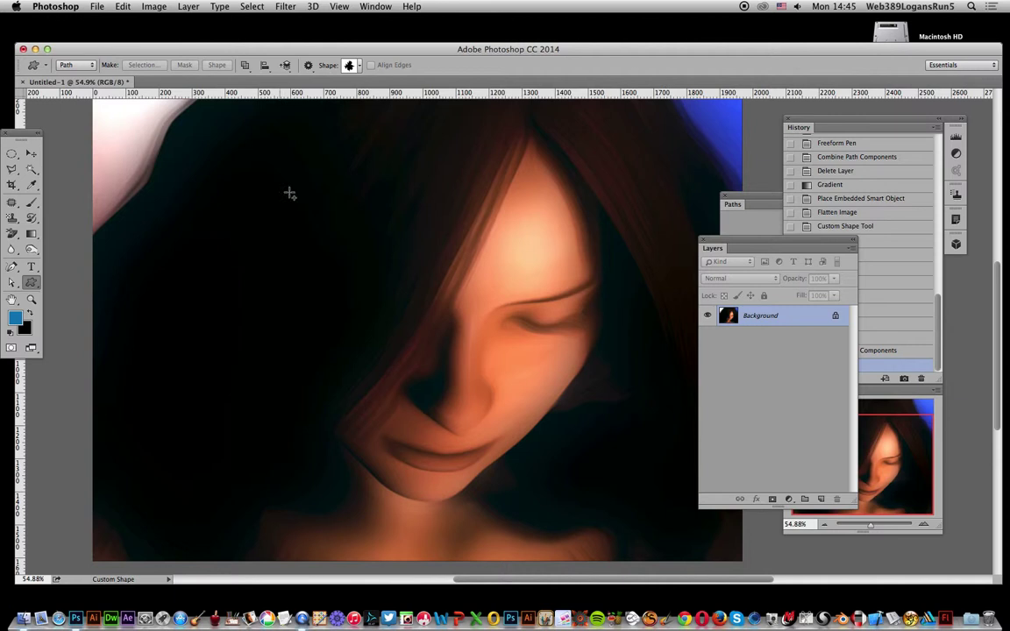
drag(230, 133, 697, 532)
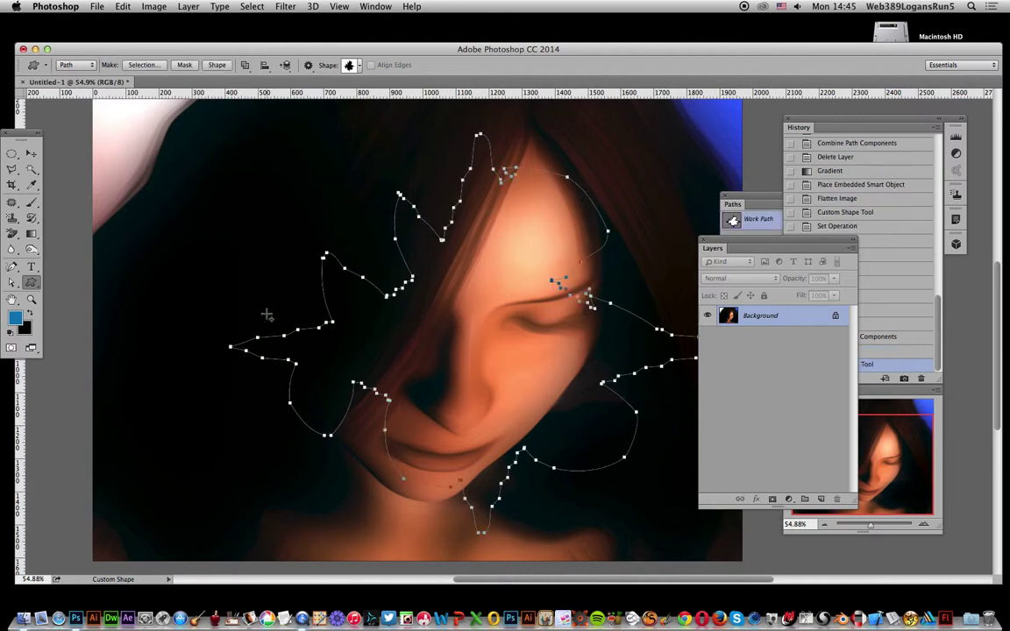
Turn the work path into a selection with no feather
click(750, 204)
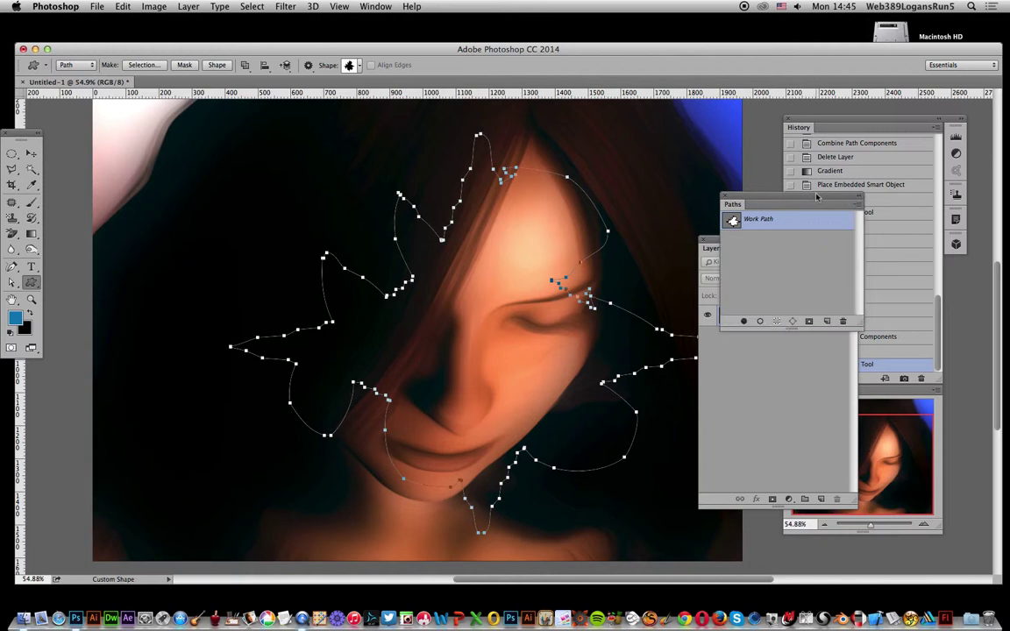
click(857, 204)
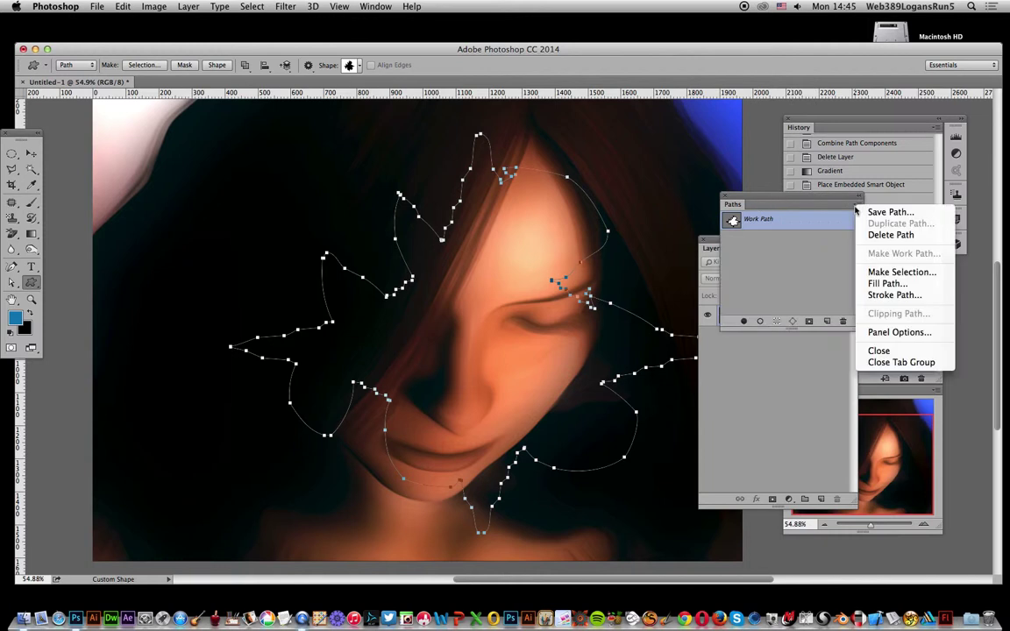
click(887, 272)
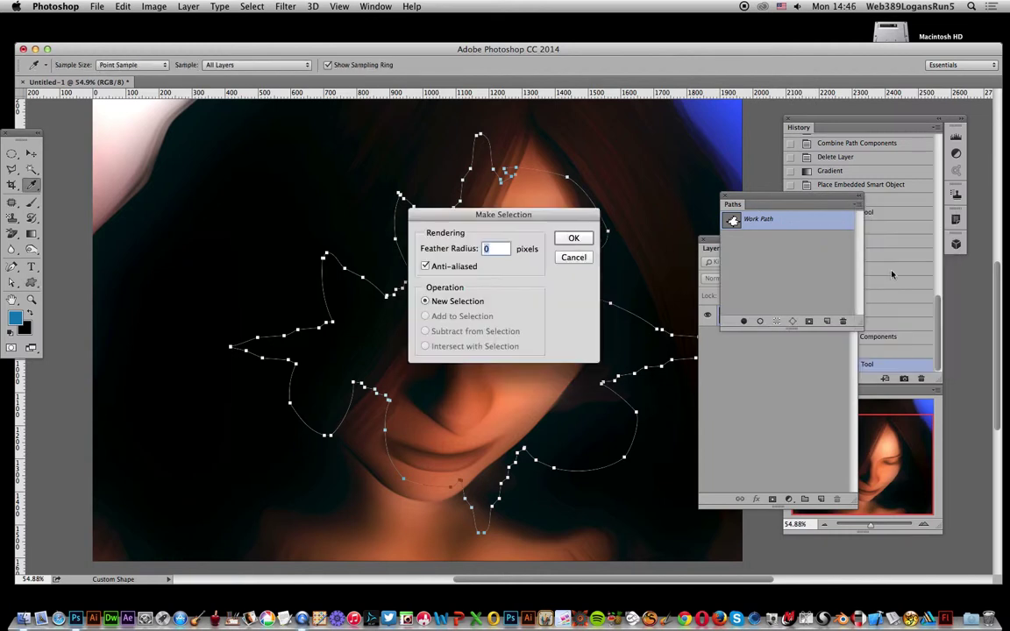
click(574, 239)
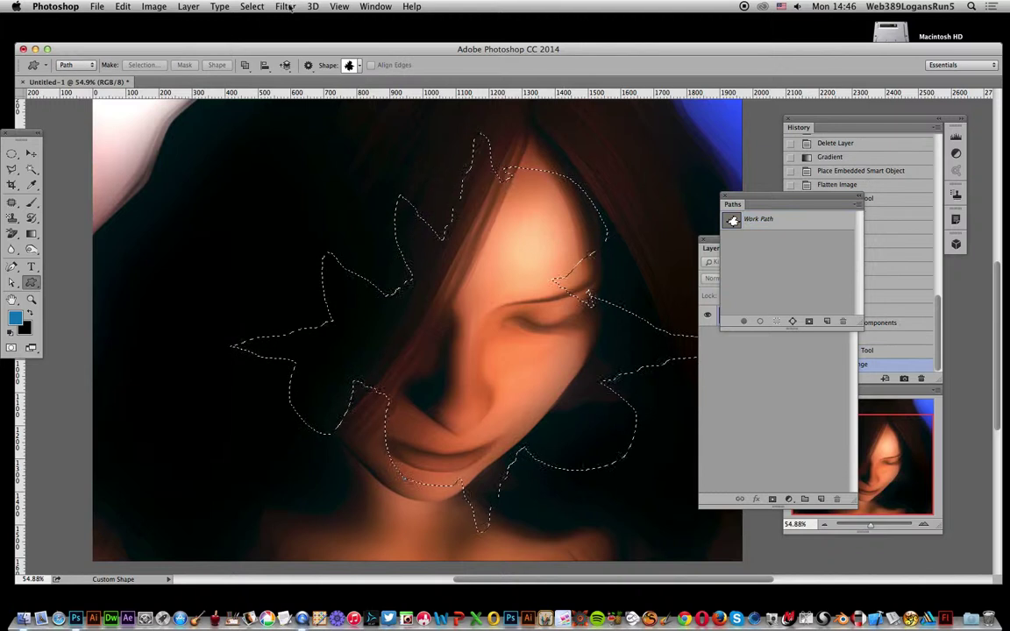
Invert the selection, fill the background with a diagonal teal-red-purple-yellow gradient, then restore the splat selection
click(250, 7)
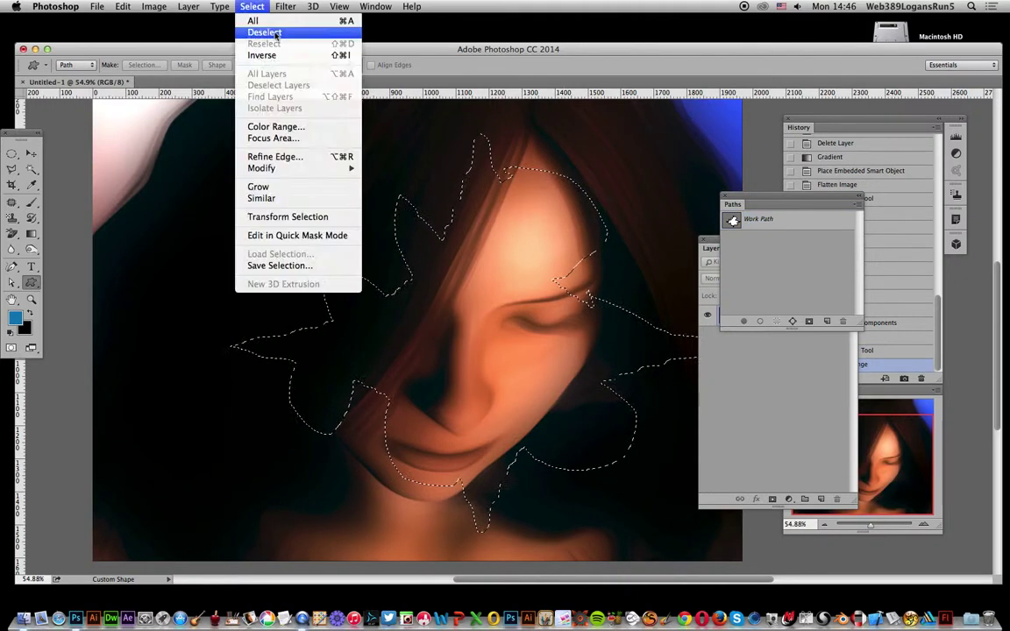
click(262, 55)
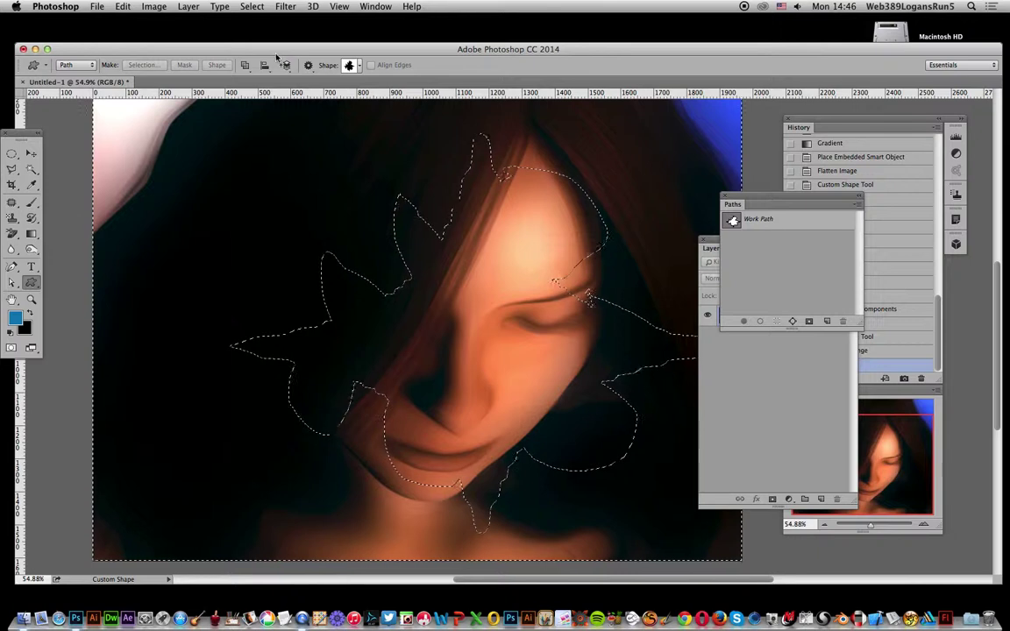
click(31, 233)
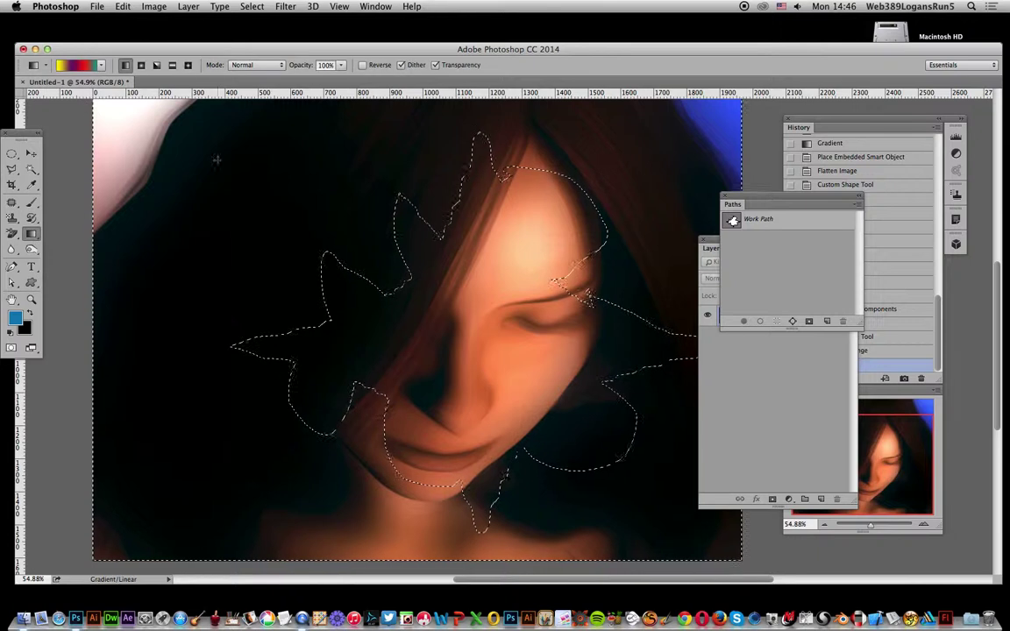
drag(220, 162, 651, 467)
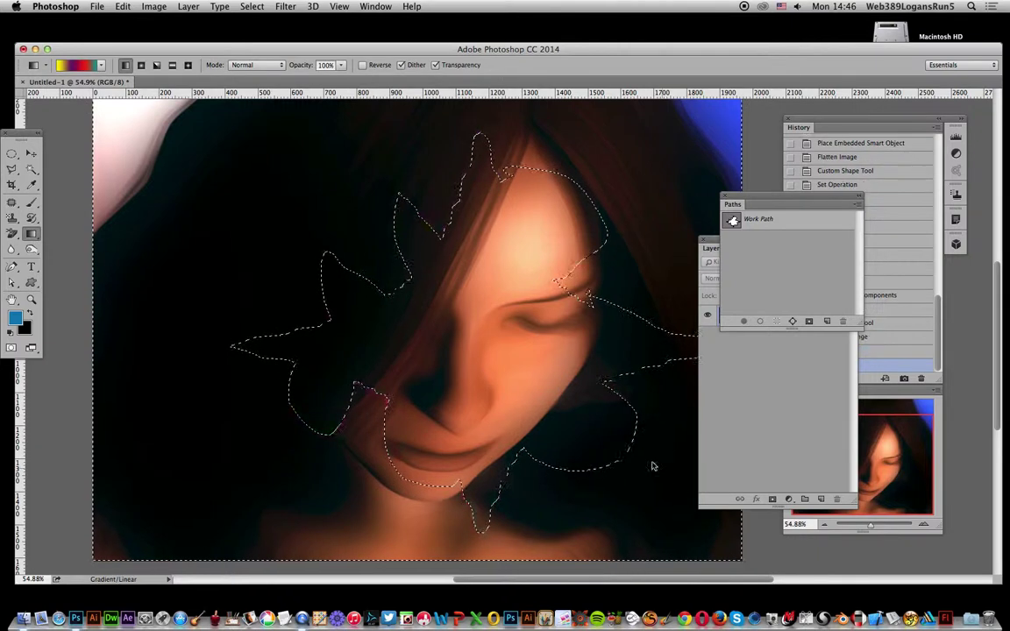
drag(642, 162, 184, 543)
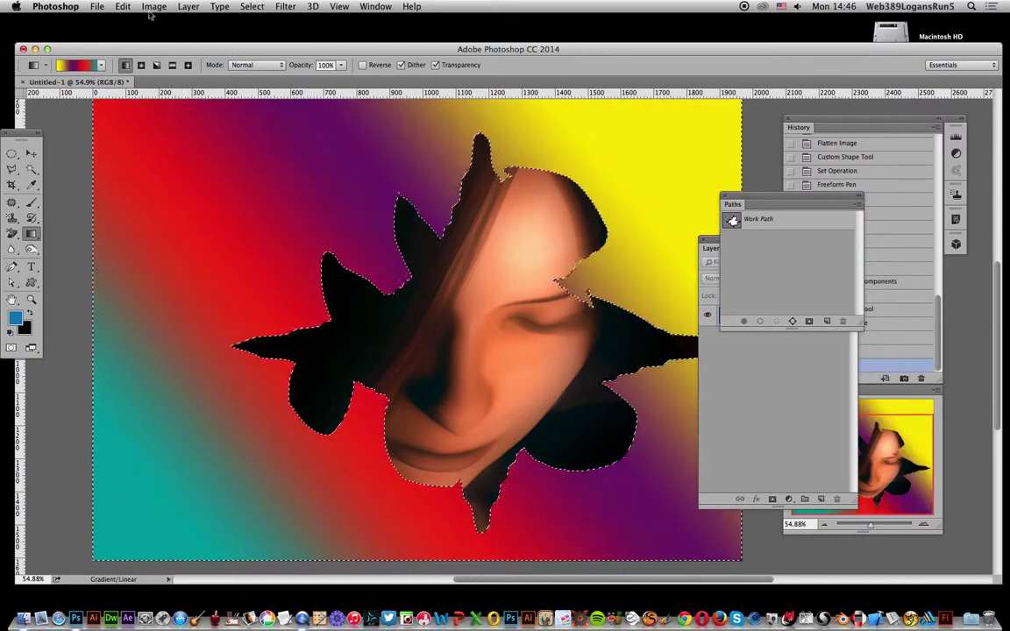
click(251, 7)
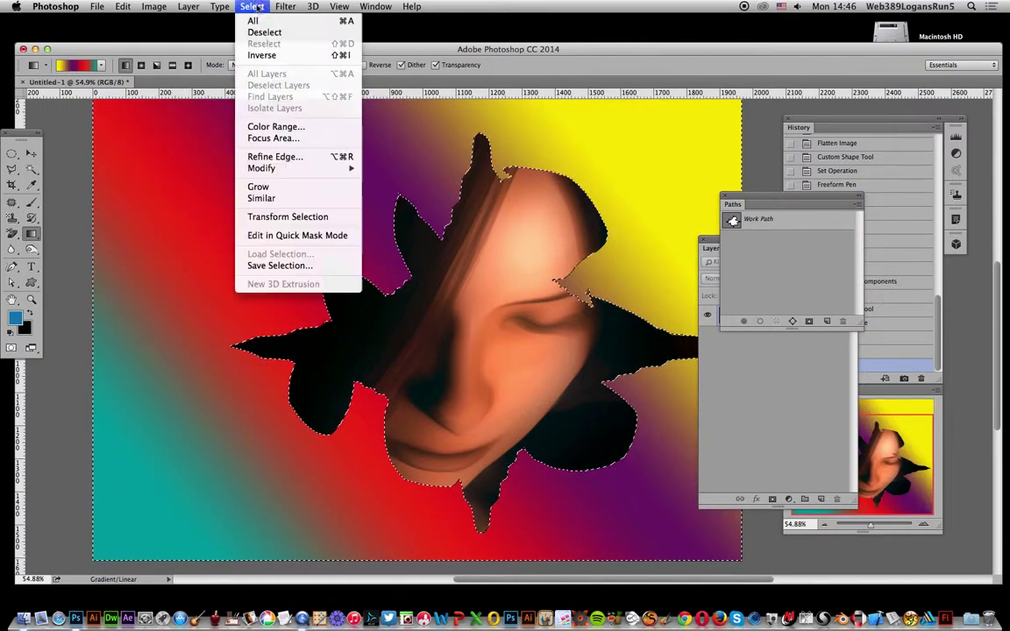
click(262, 56)
click(123, 6)
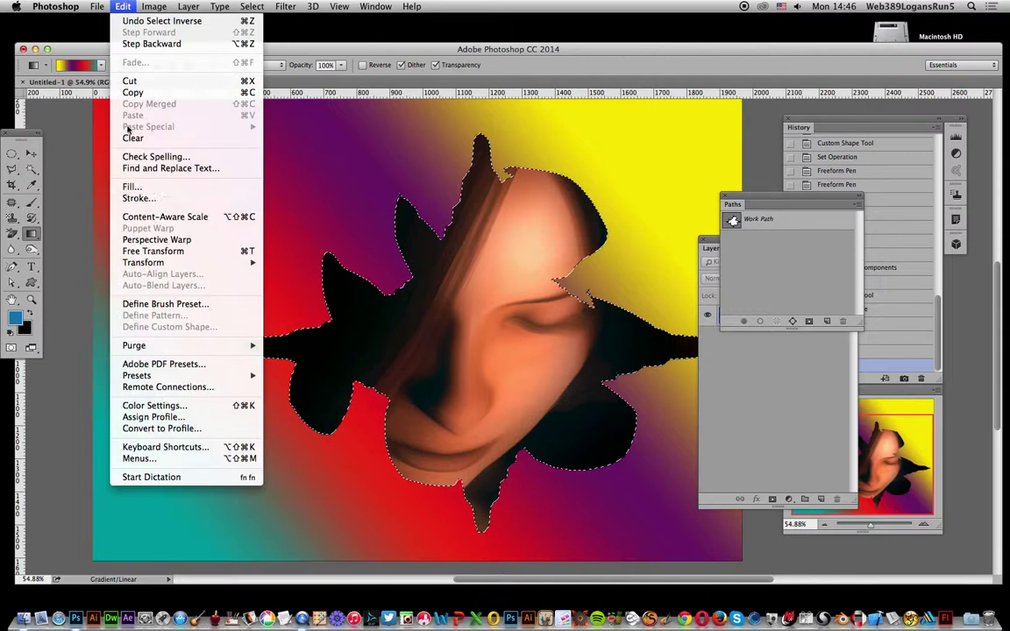
Stroke the splat-shaped selection with a 15 px black line, centred on the edge
click(138, 199)
click(465, 249)
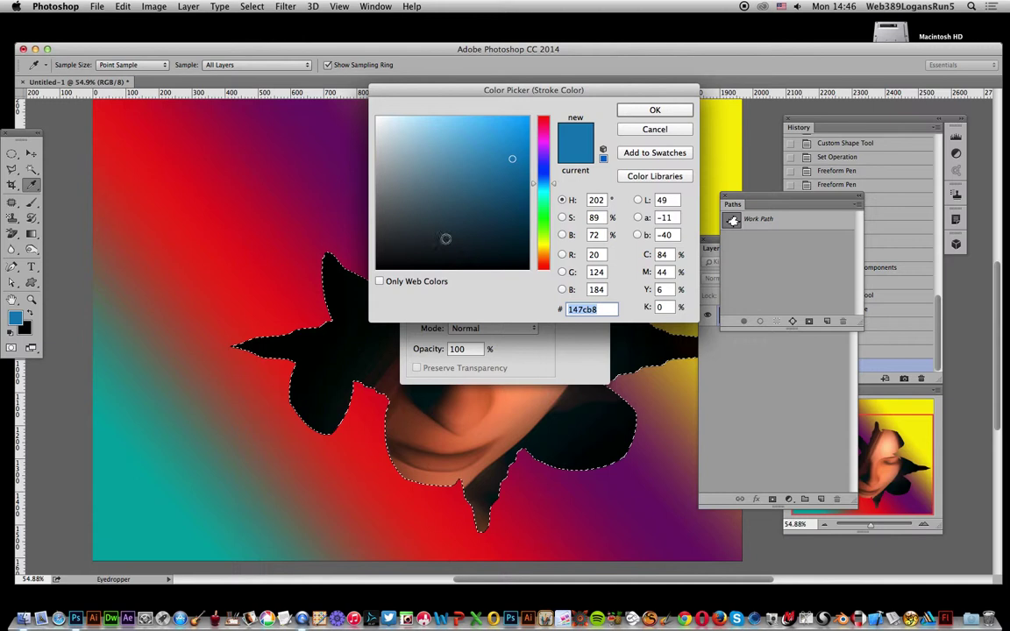
click(381, 263)
click(669, 111)
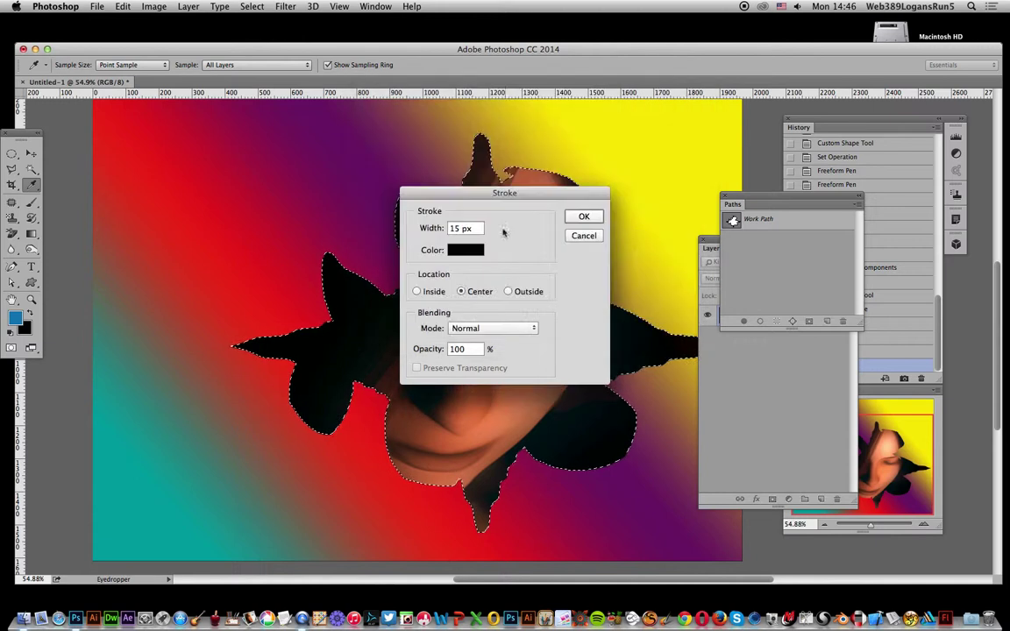
click(583, 218)
key(g)
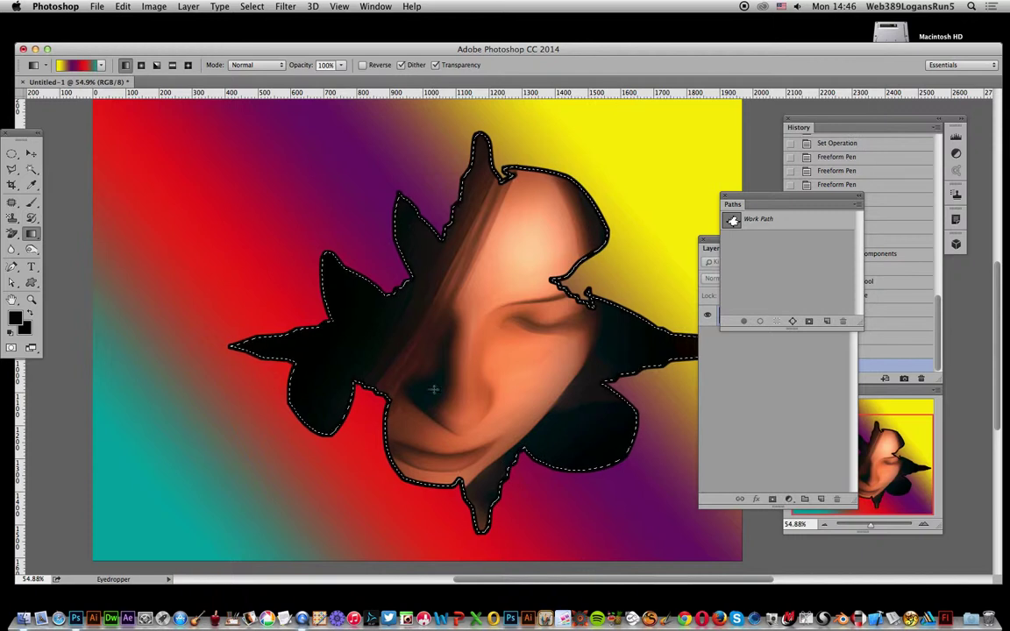